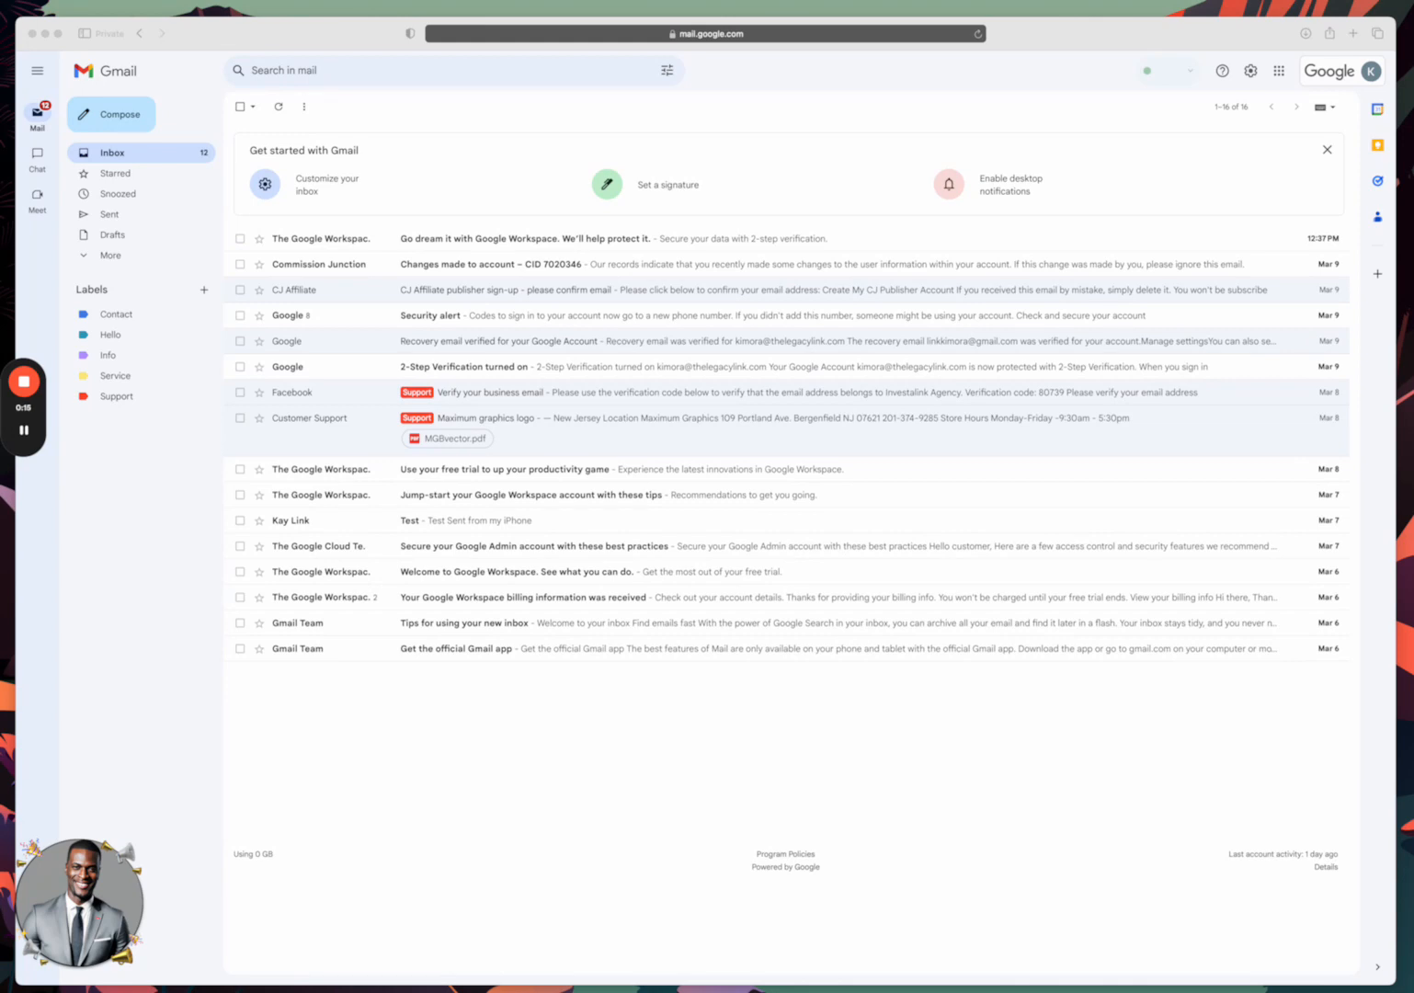
# Check the signed-in account details in Gmail, then close them.
pyautogui.moveTo(27, 473)
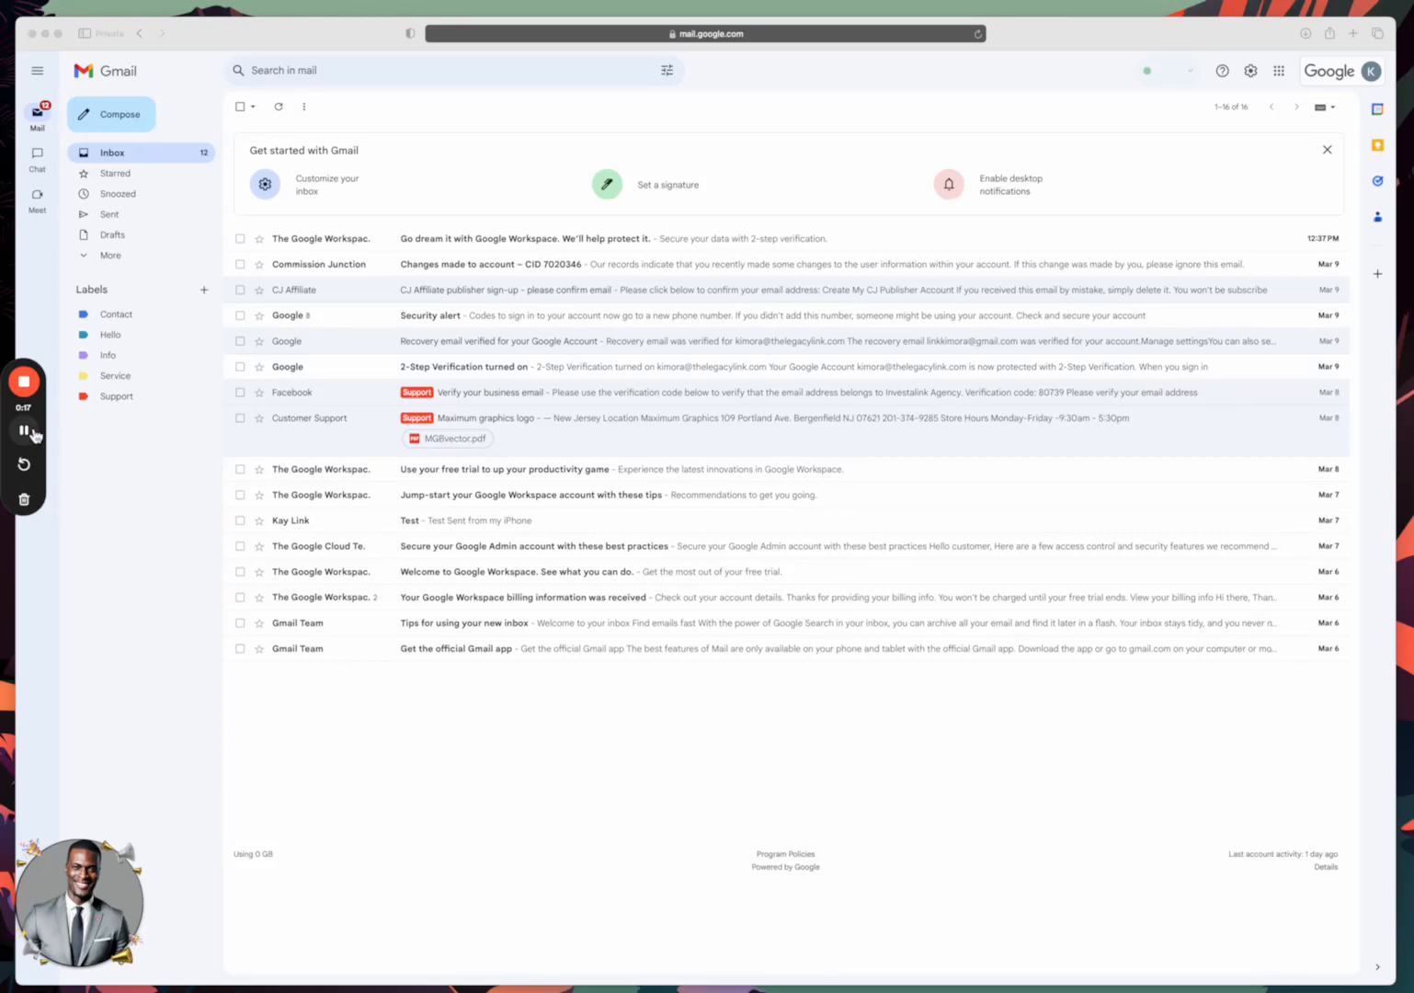
pyautogui.click(26, 545)
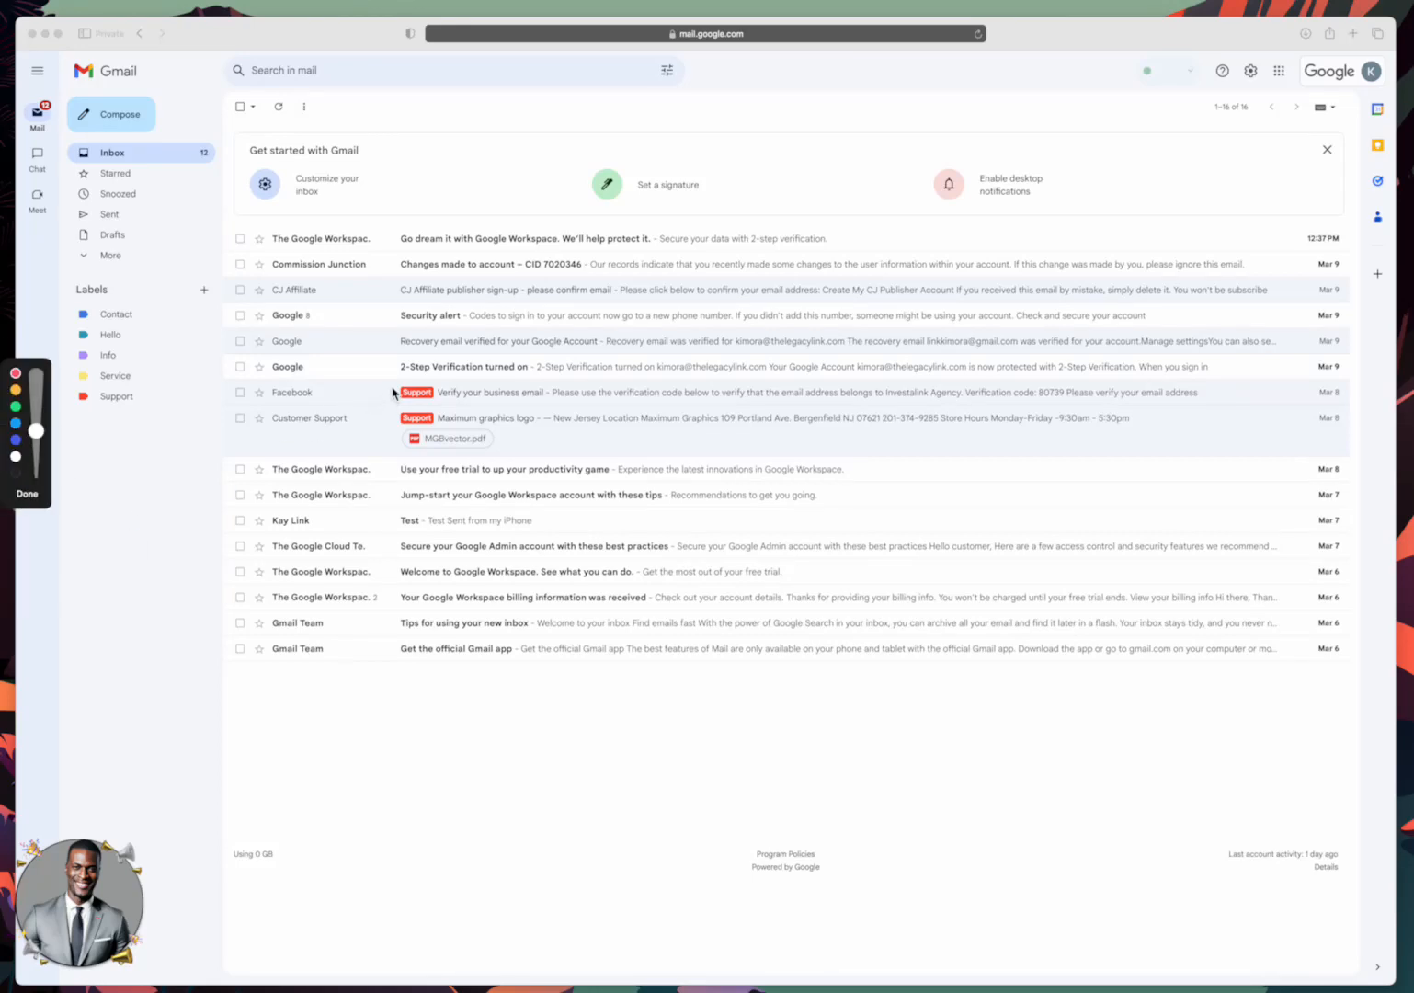
pyautogui.click(429, 394)
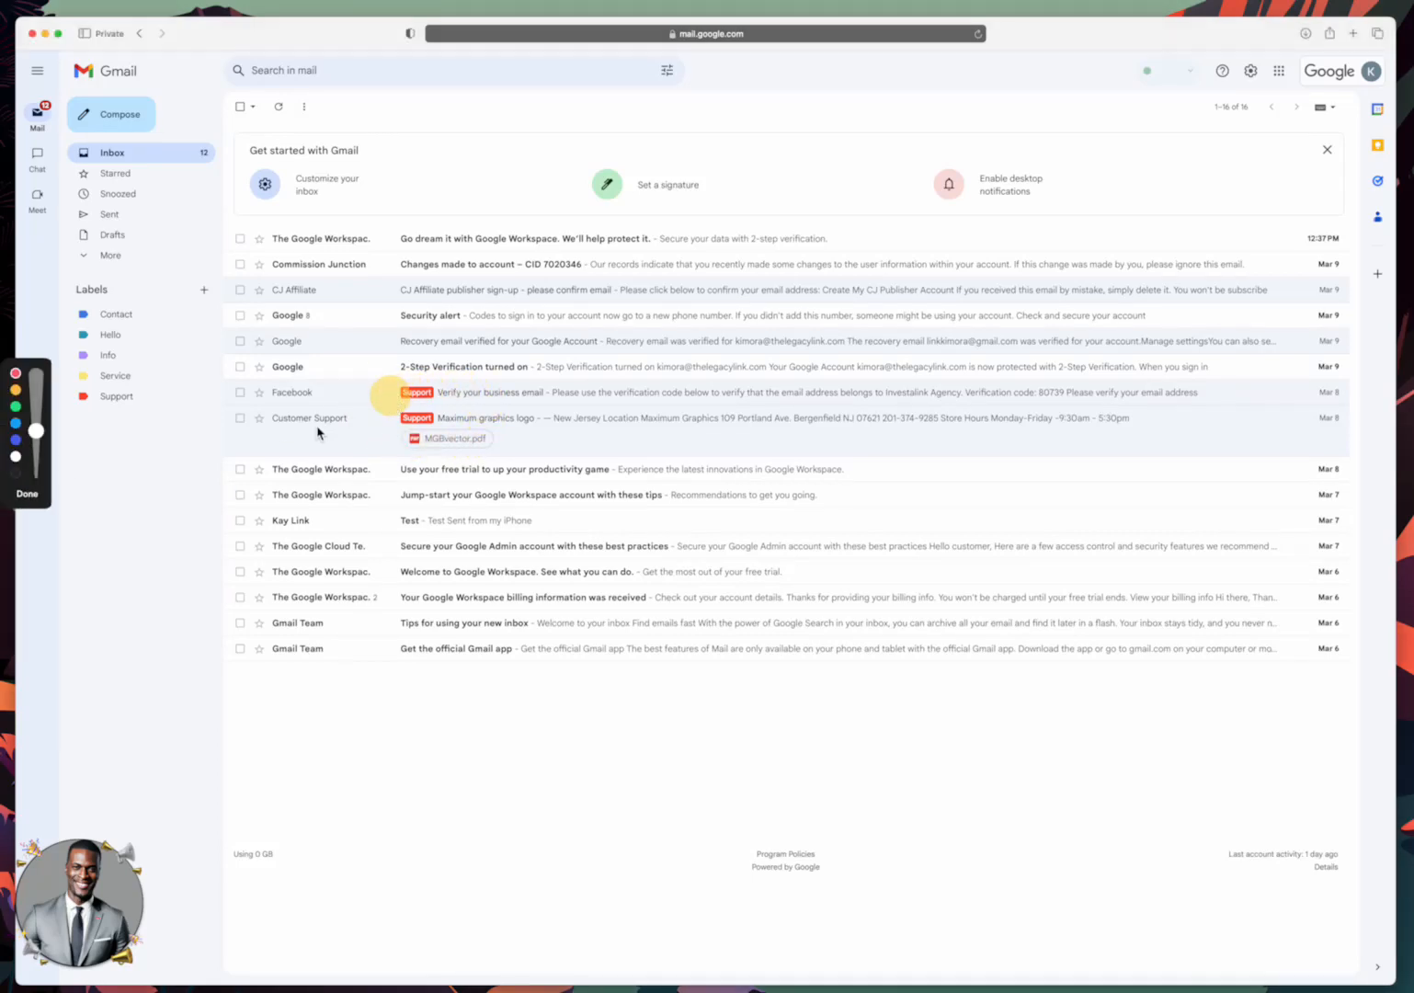
pyautogui.click(15, 374)
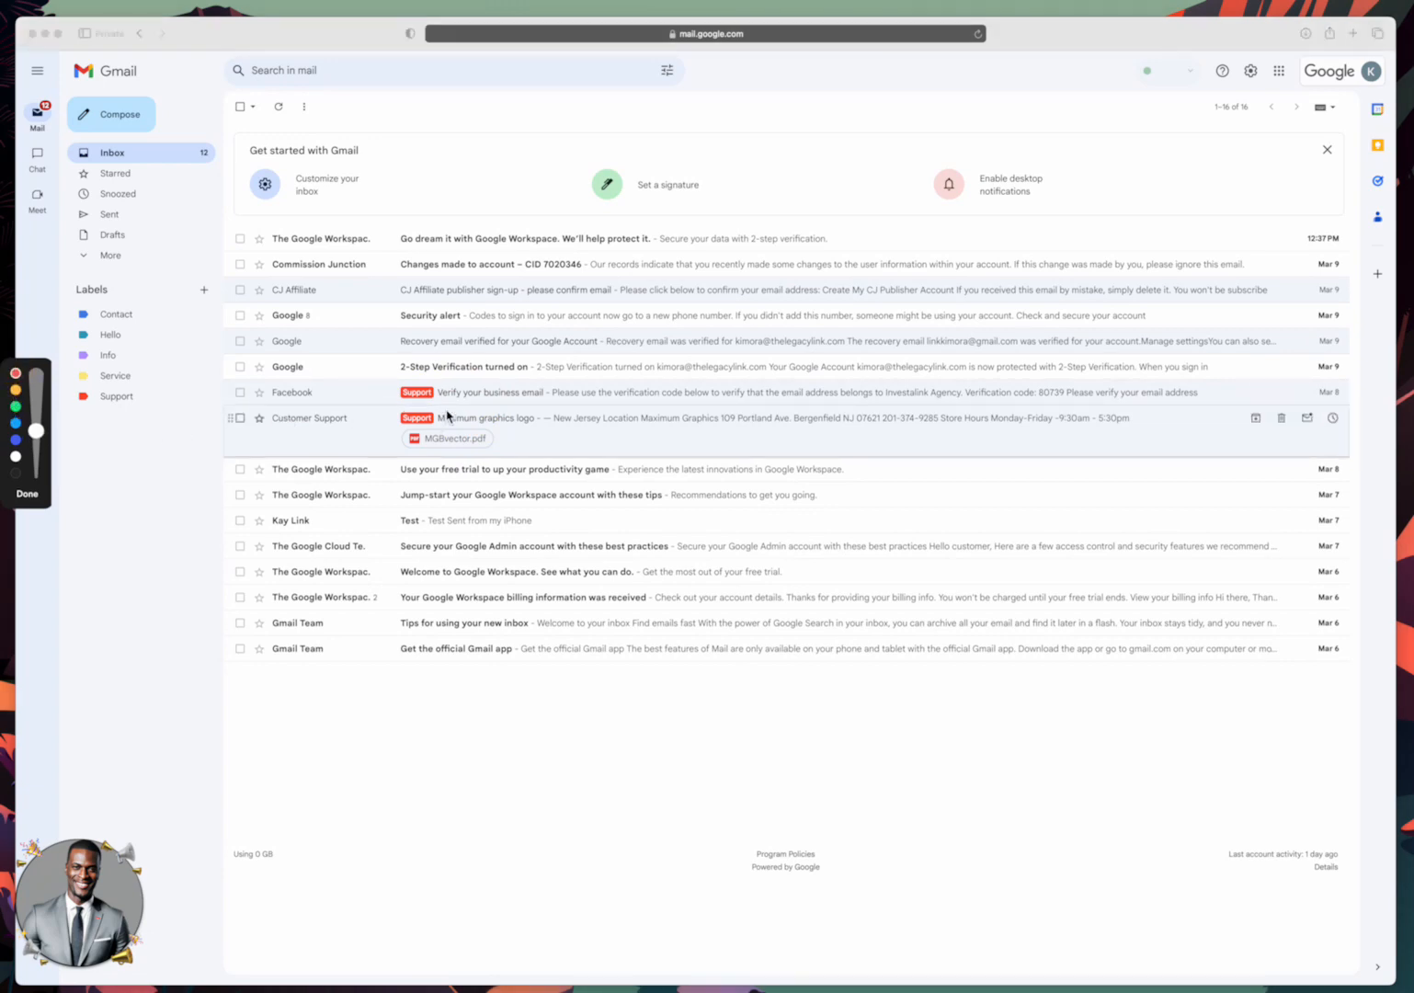
pyautogui.moveTo(432, 386)
pyautogui.mouseDown()
pyautogui.moveTo(358, 404)
pyautogui.moveTo(481, 449)
pyautogui.moveTo(442, 370)
pyautogui.moveTo(400, 446)
pyautogui.moveTo(485, 399)
pyautogui.moveTo(381, 386)
pyautogui.moveTo(355, 413)
pyautogui.mouseUp()
pyautogui.click(27, 495)
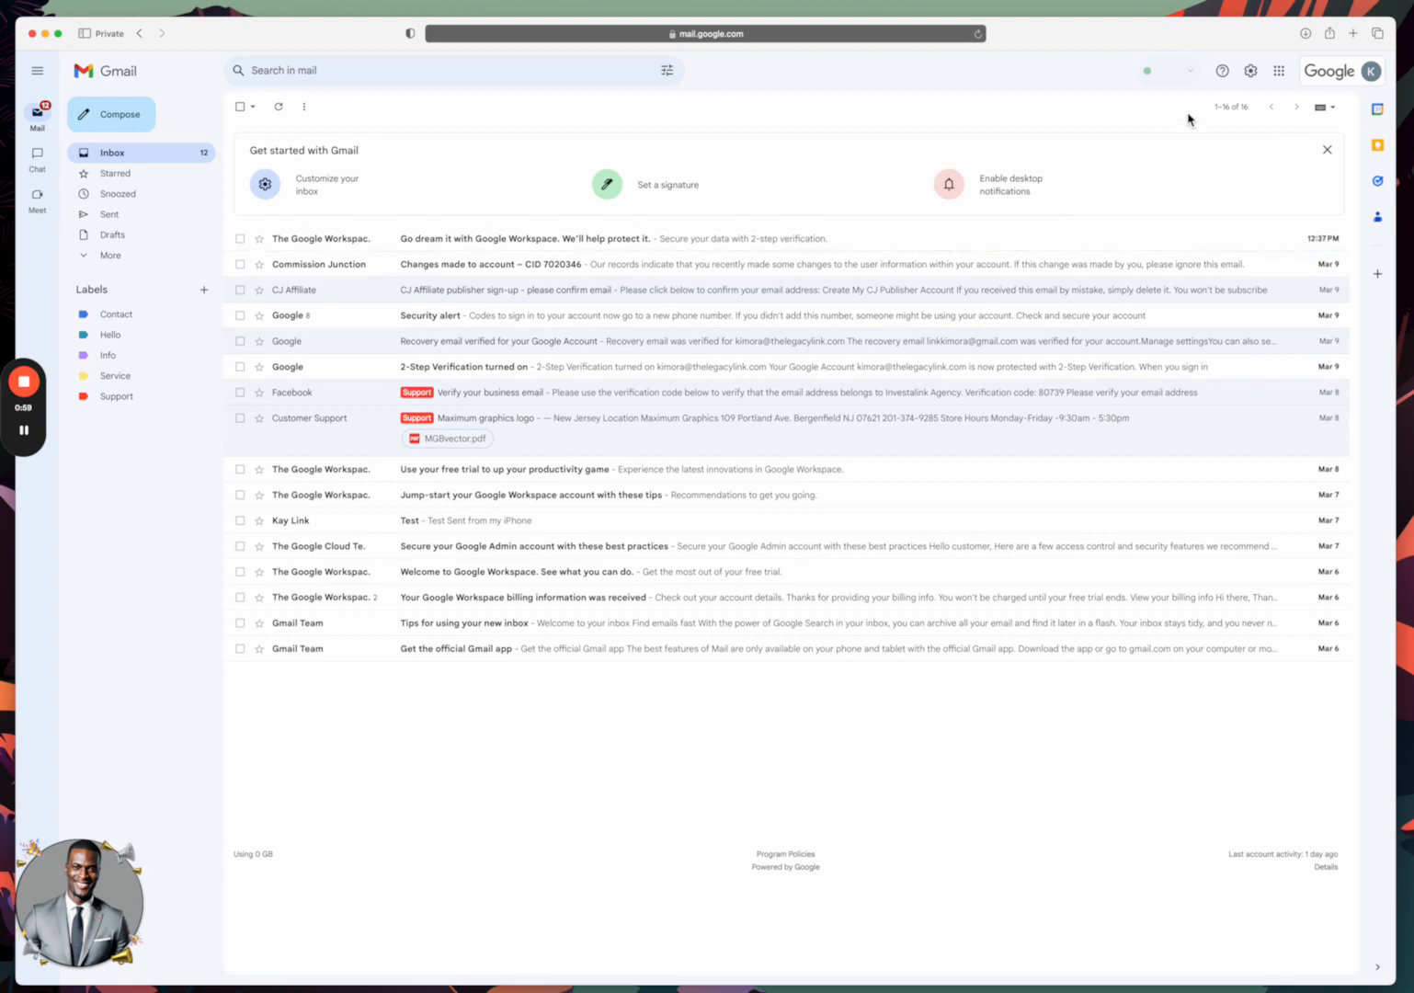
pyautogui.click(1343, 79)
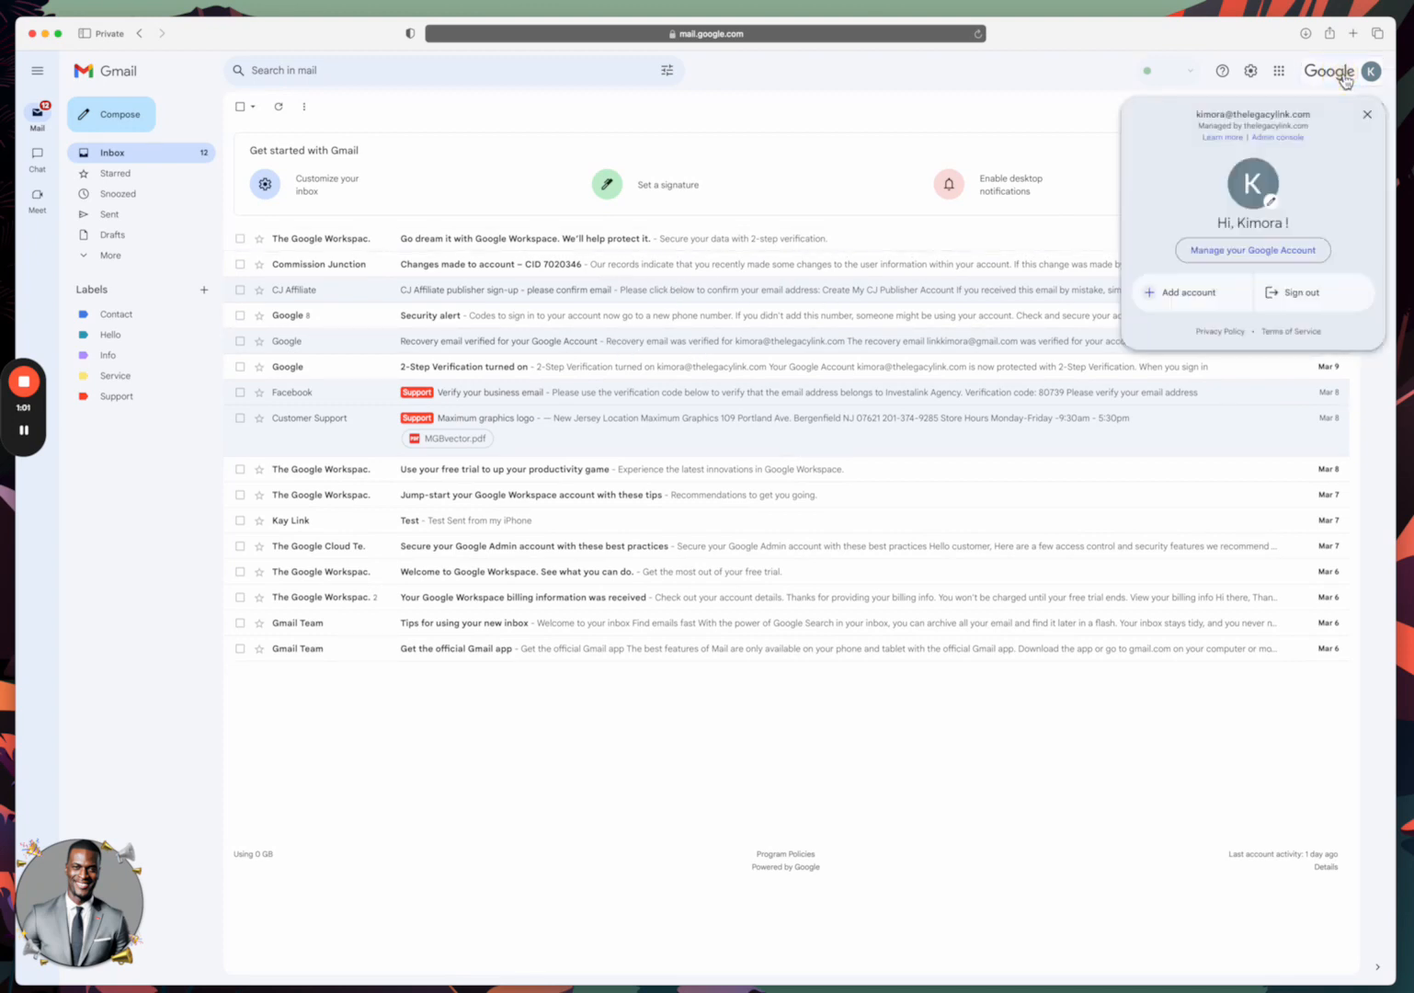
pyautogui.click(1370, 114)
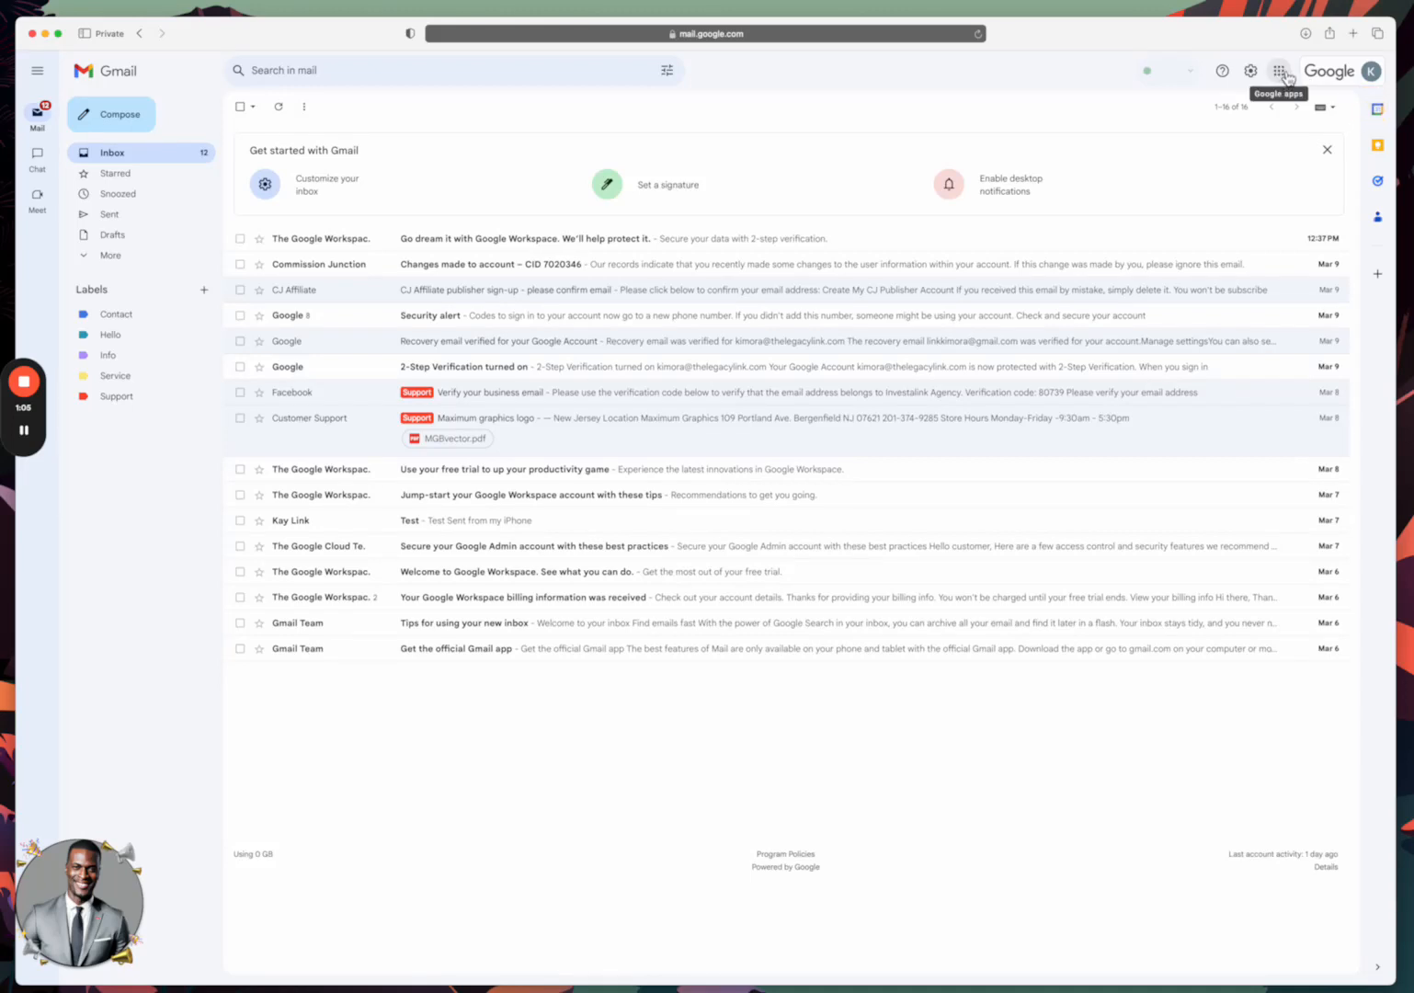
# Launch the Admin console from the Google apps launcher.
pyautogui.click(1279, 71)
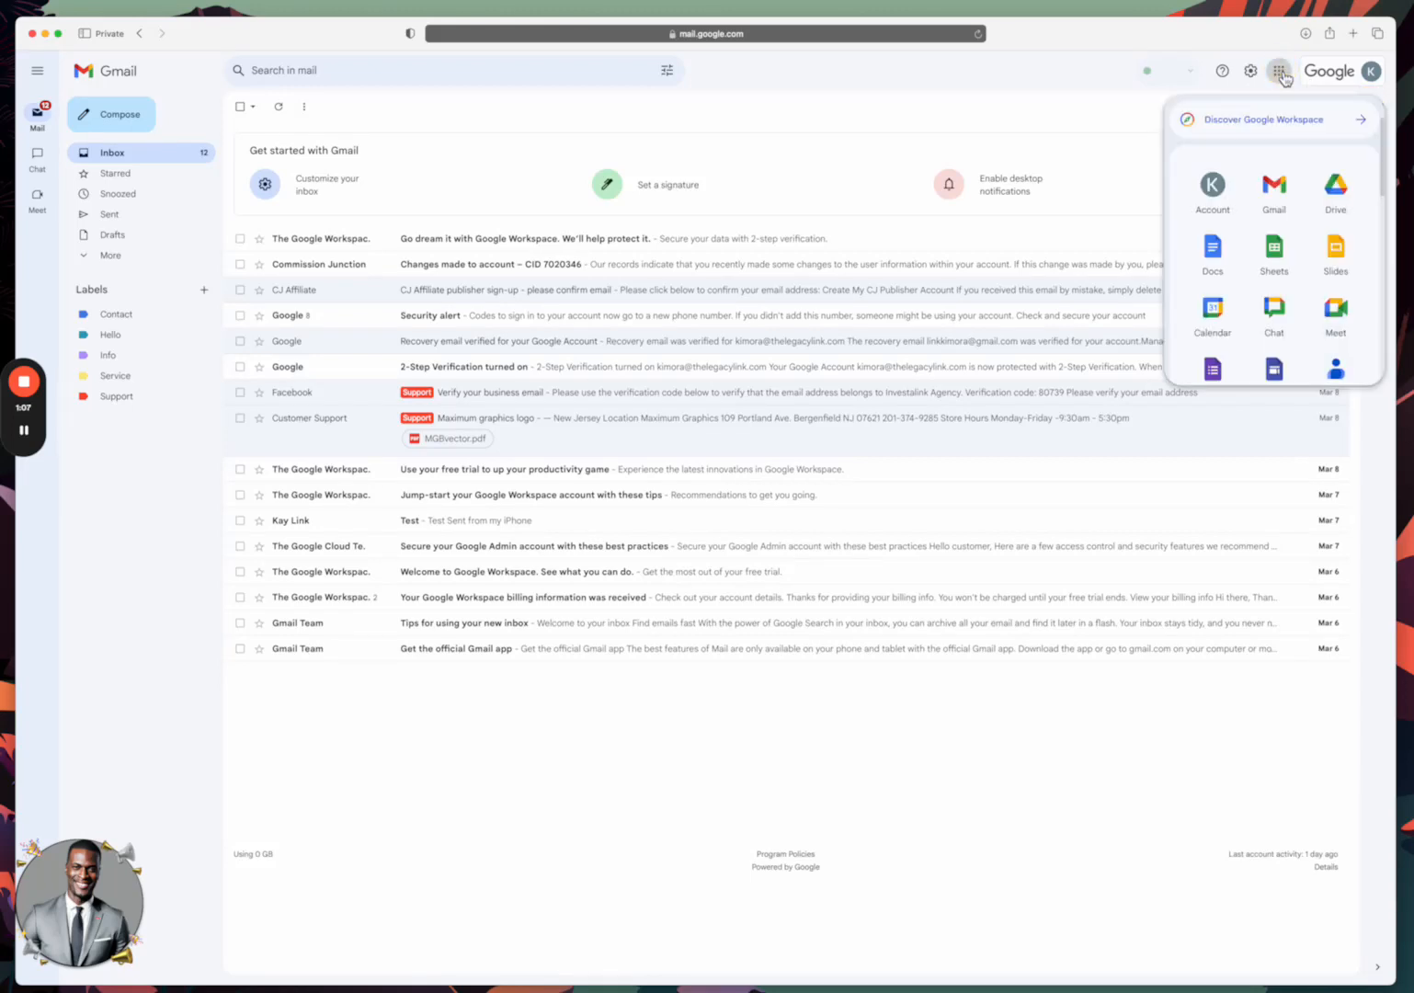
pyautogui.scroll(-3, 1266, 244)
pyautogui.scroll(-3, 1264, 262)
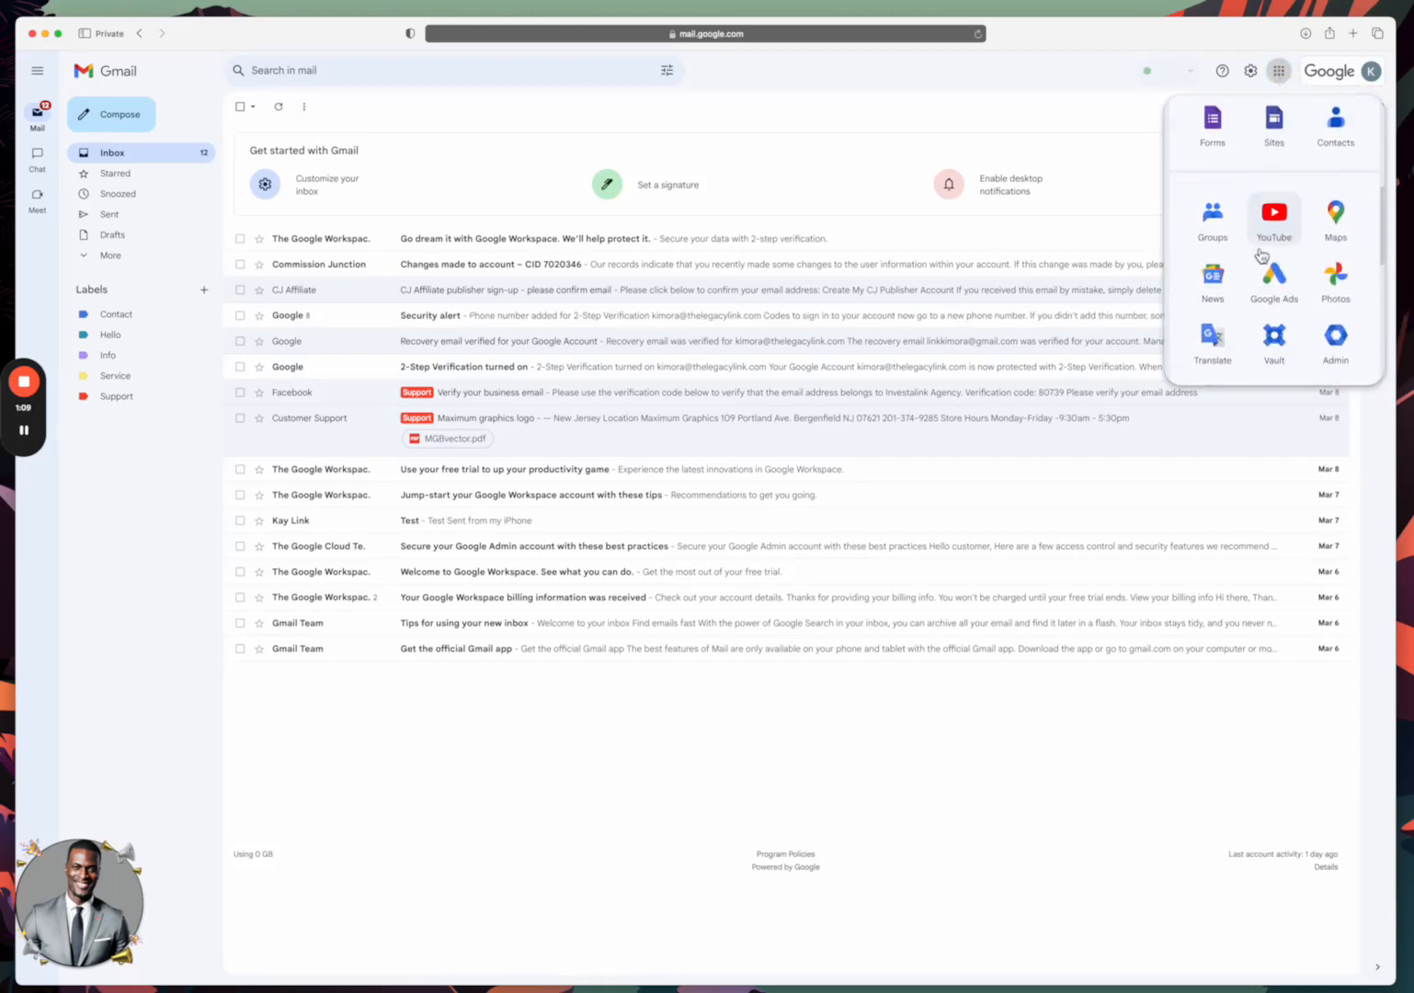
pyautogui.click(1330, 289)
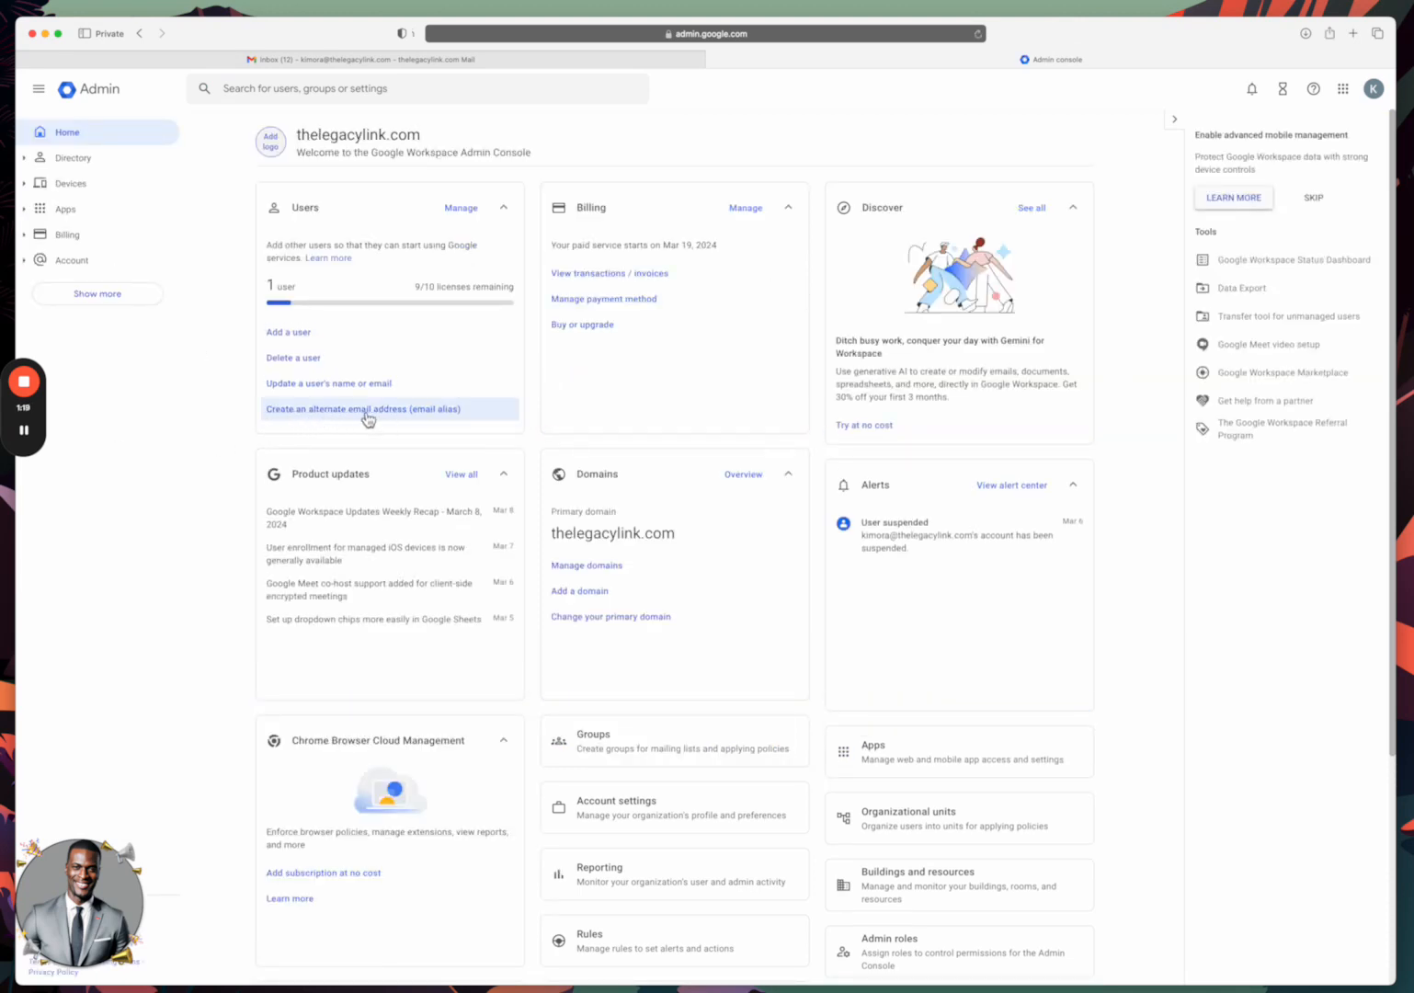
# From the Users card, start 'Create an alternate email address (email alias)'.
pyautogui.moveTo(26, 464)
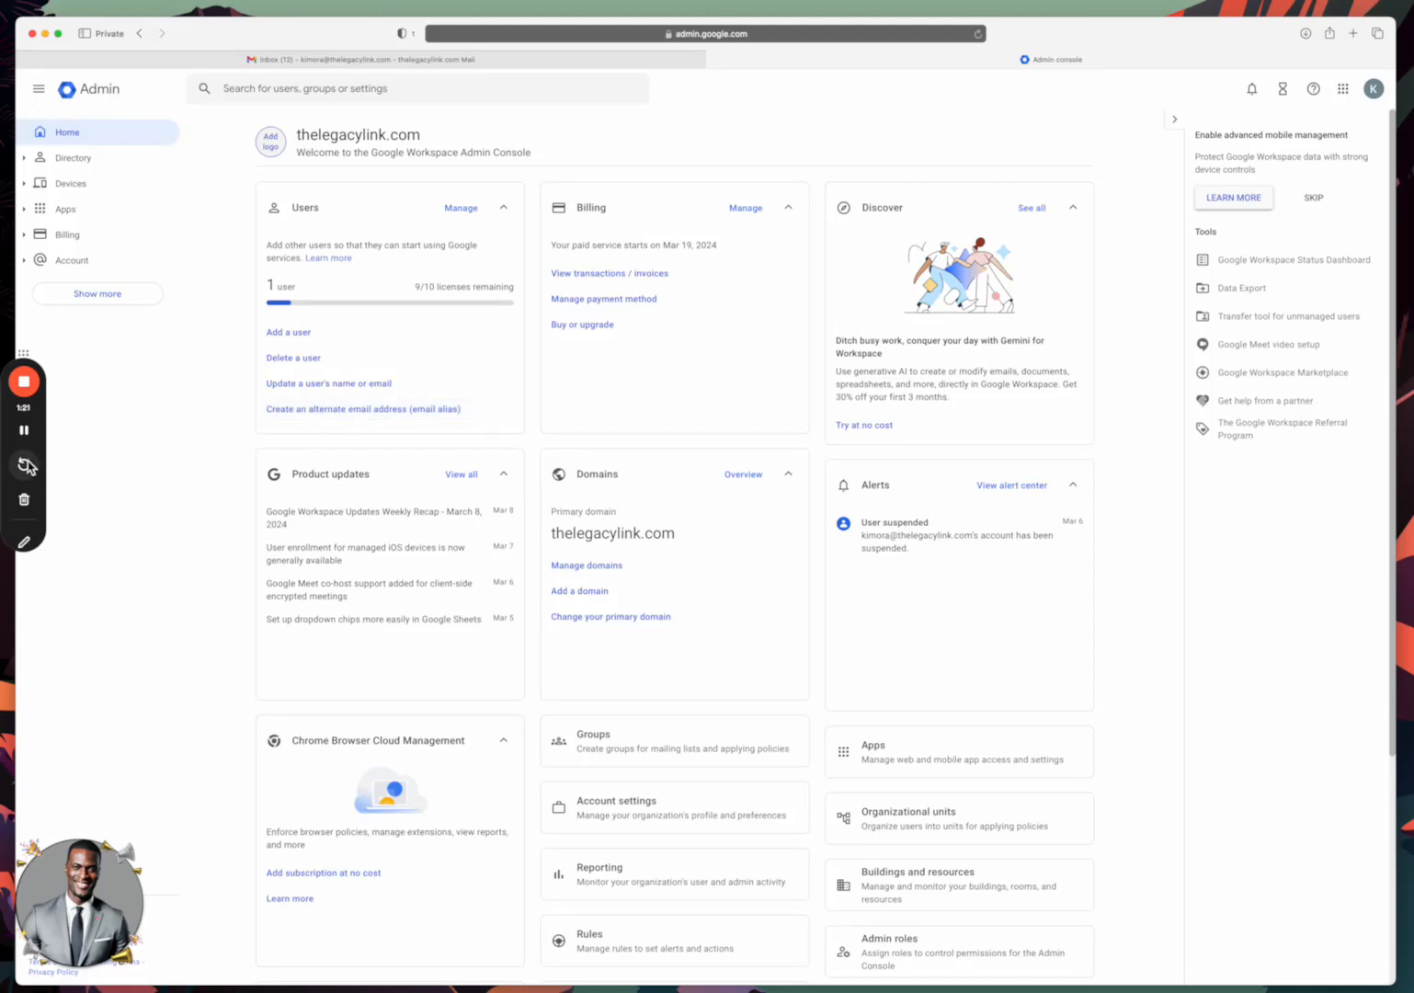
pyautogui.click(25, 544)
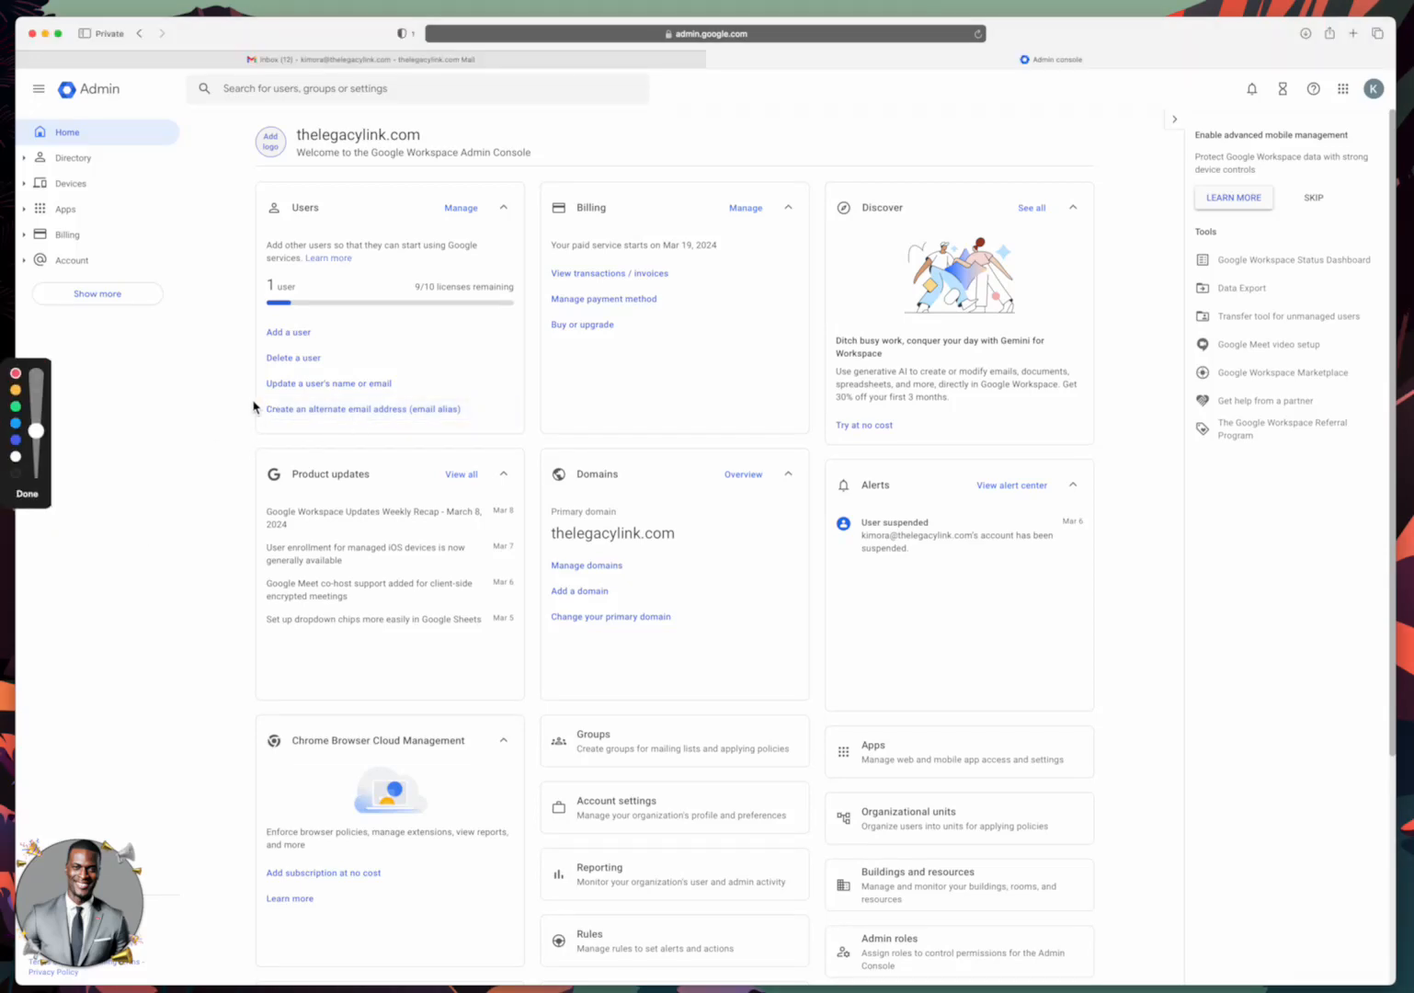
pyautogui.moveTo(271, 397)
pyautogui.mouseDown()
pyautogui.moveTo(240, 416)
pyautogui.moveTo(445, 420)
pyautogui.moveTo(496, 391)
pyautogui.moveTo(237, 401)
pyautogui.mouseUp()
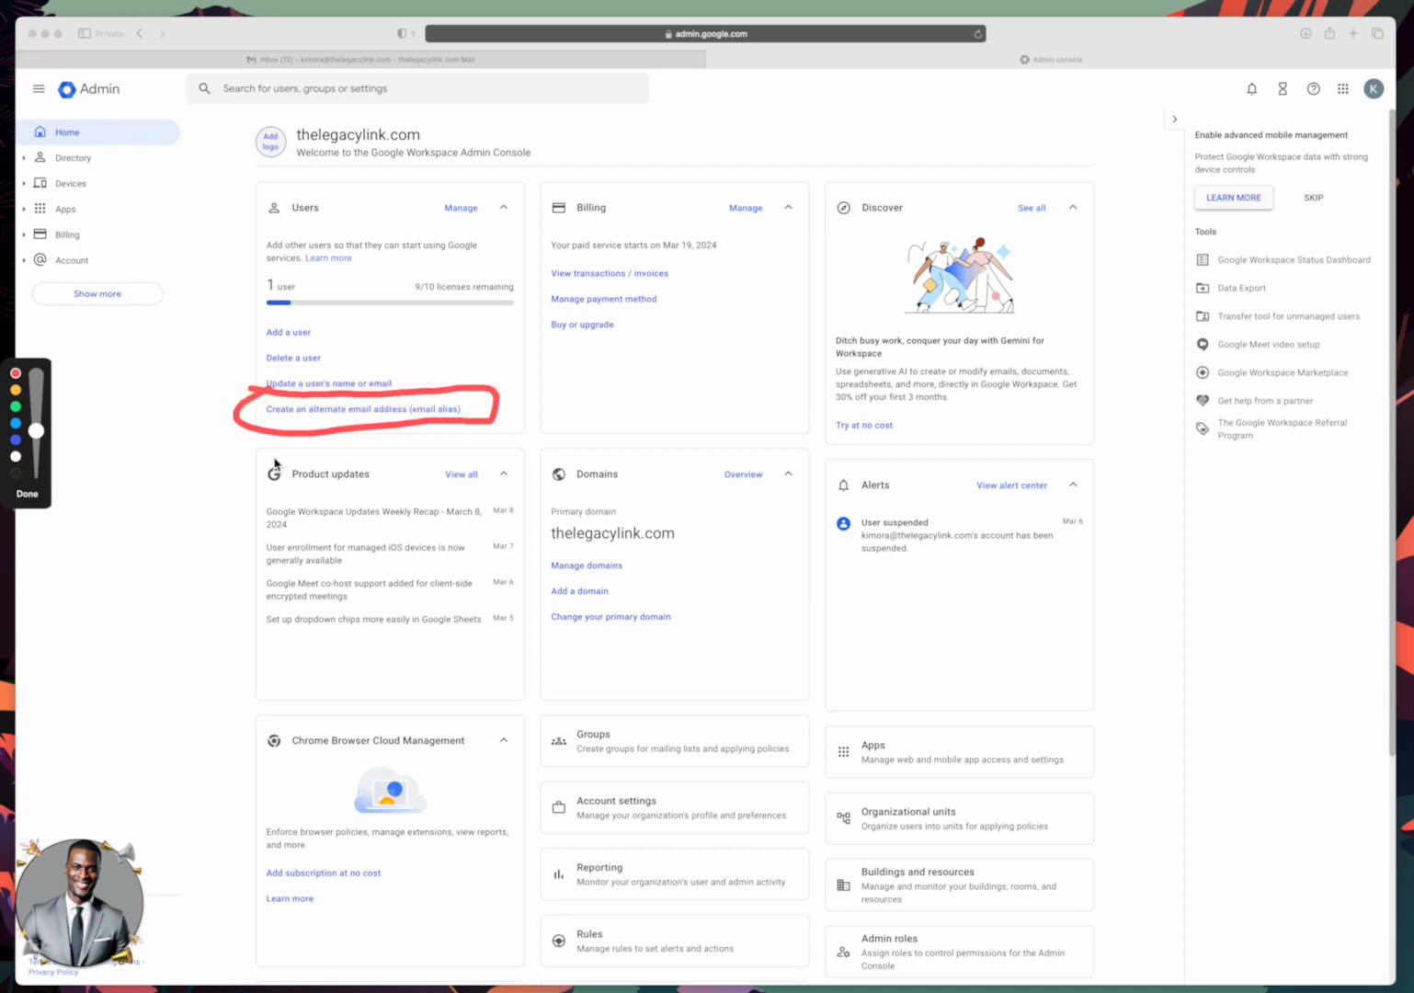
pyautogui.click(27, 493)
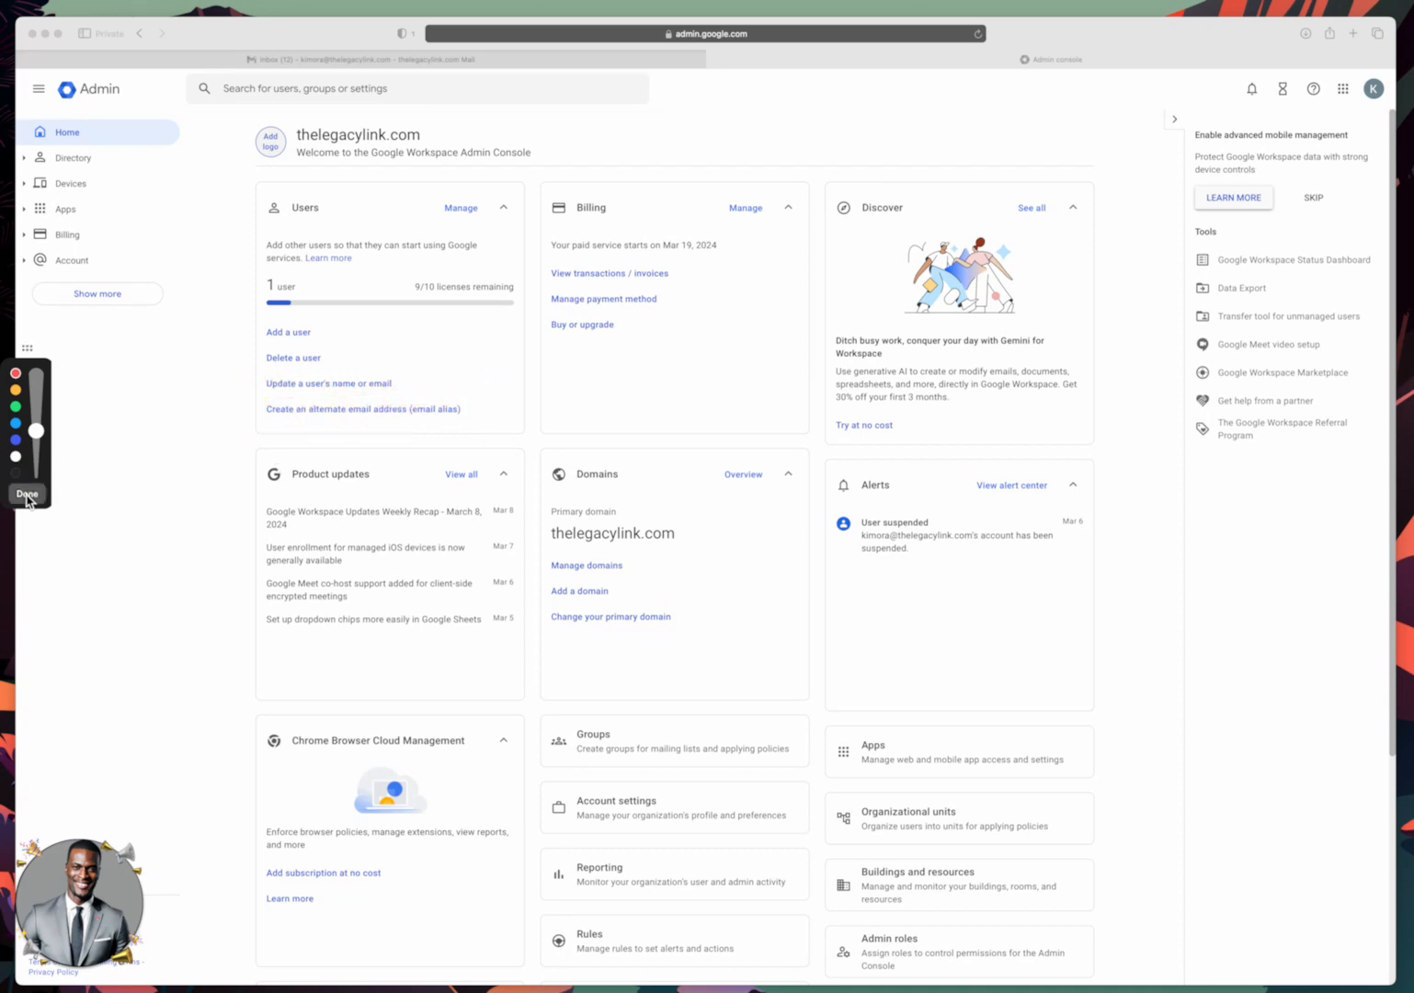
pyautogui.click(386, 412)
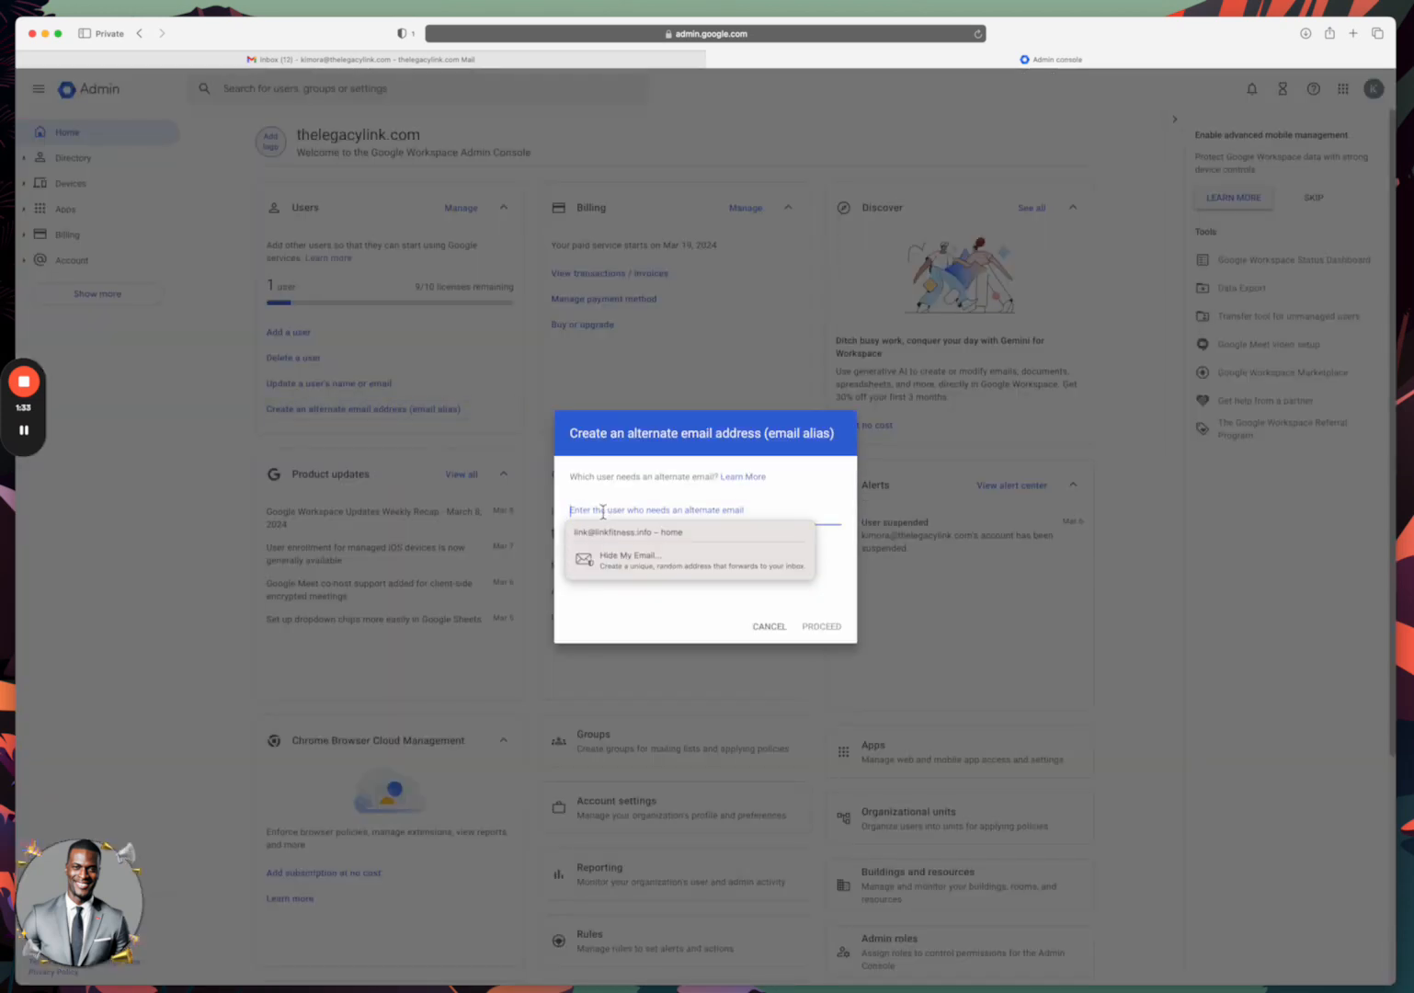
# Search 'k', select the domain's single account user, and proceed to their alias settings.
pyautogui.click(602, 511)
pyautogui.write('k')
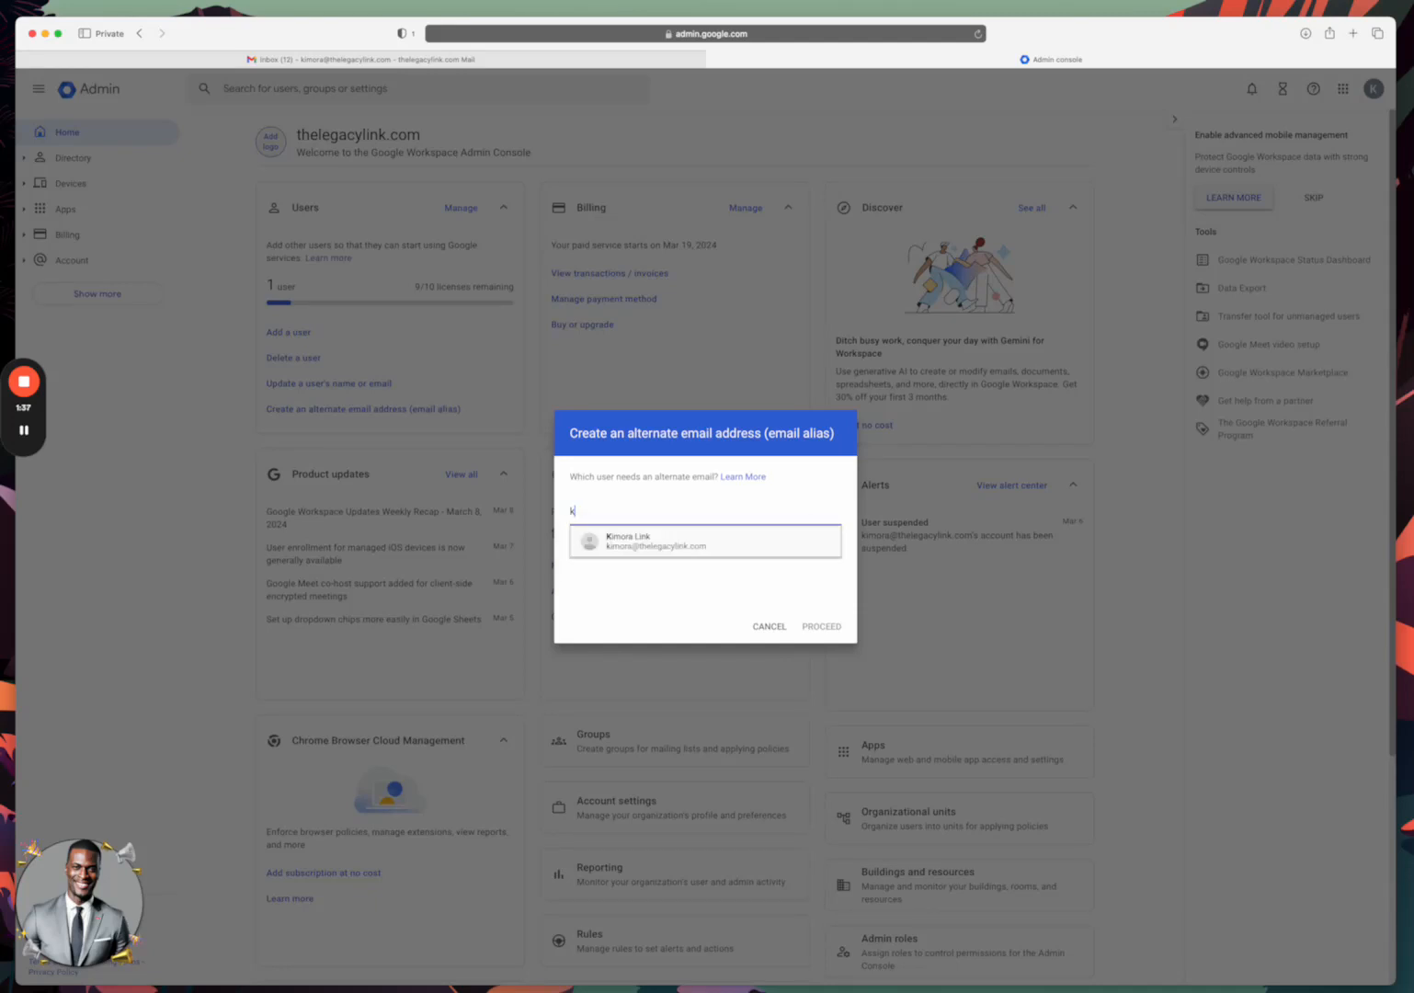
pyautogui.click(622, 544)
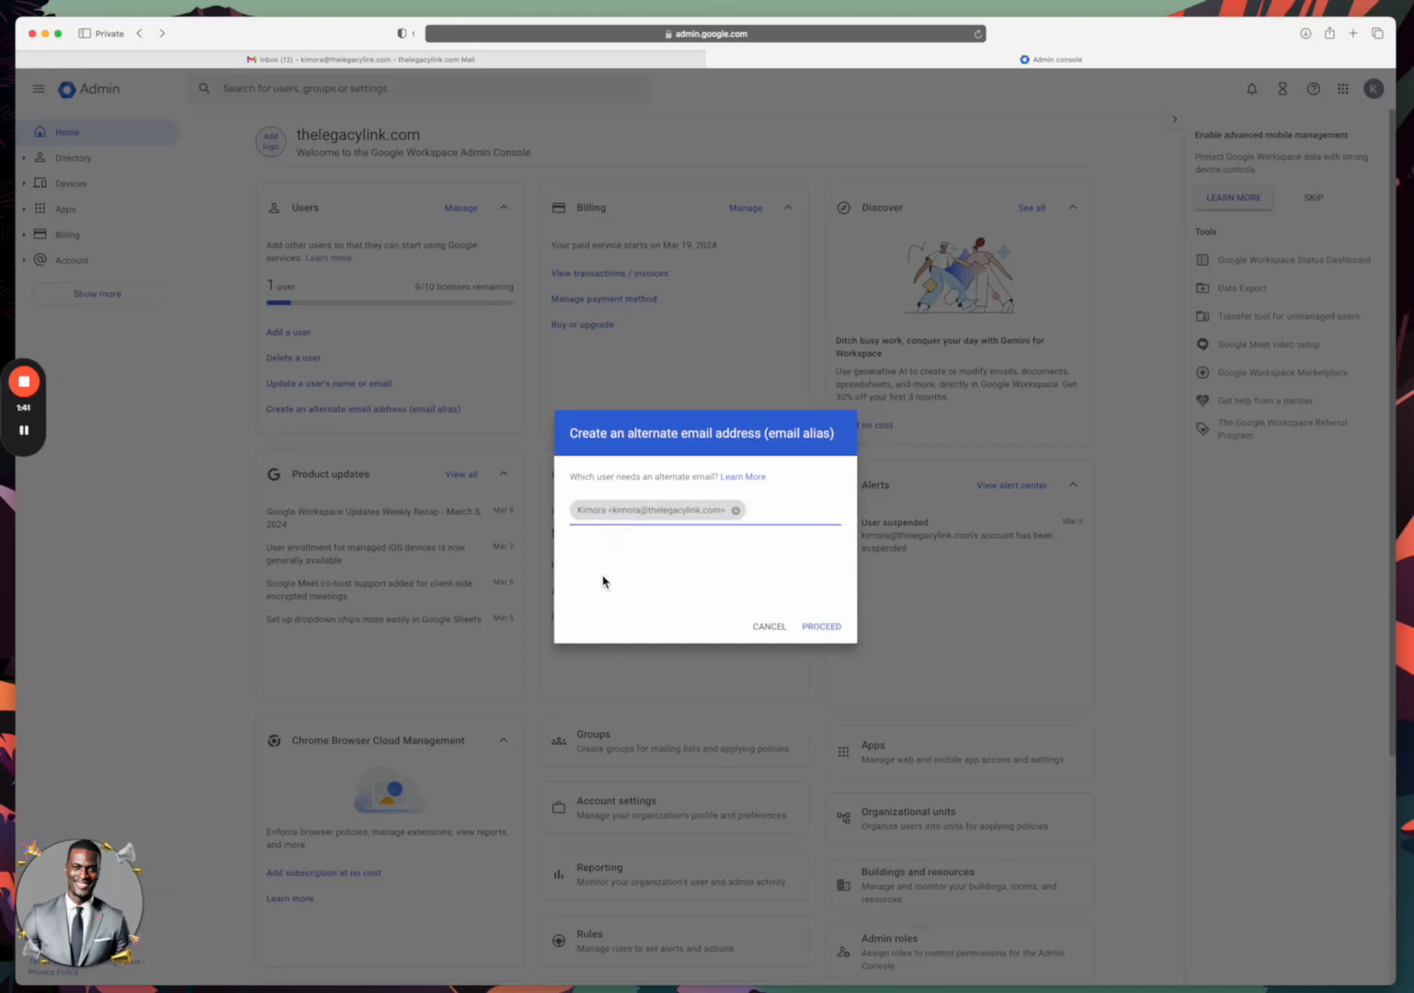
pyautogui.click(821, 627)
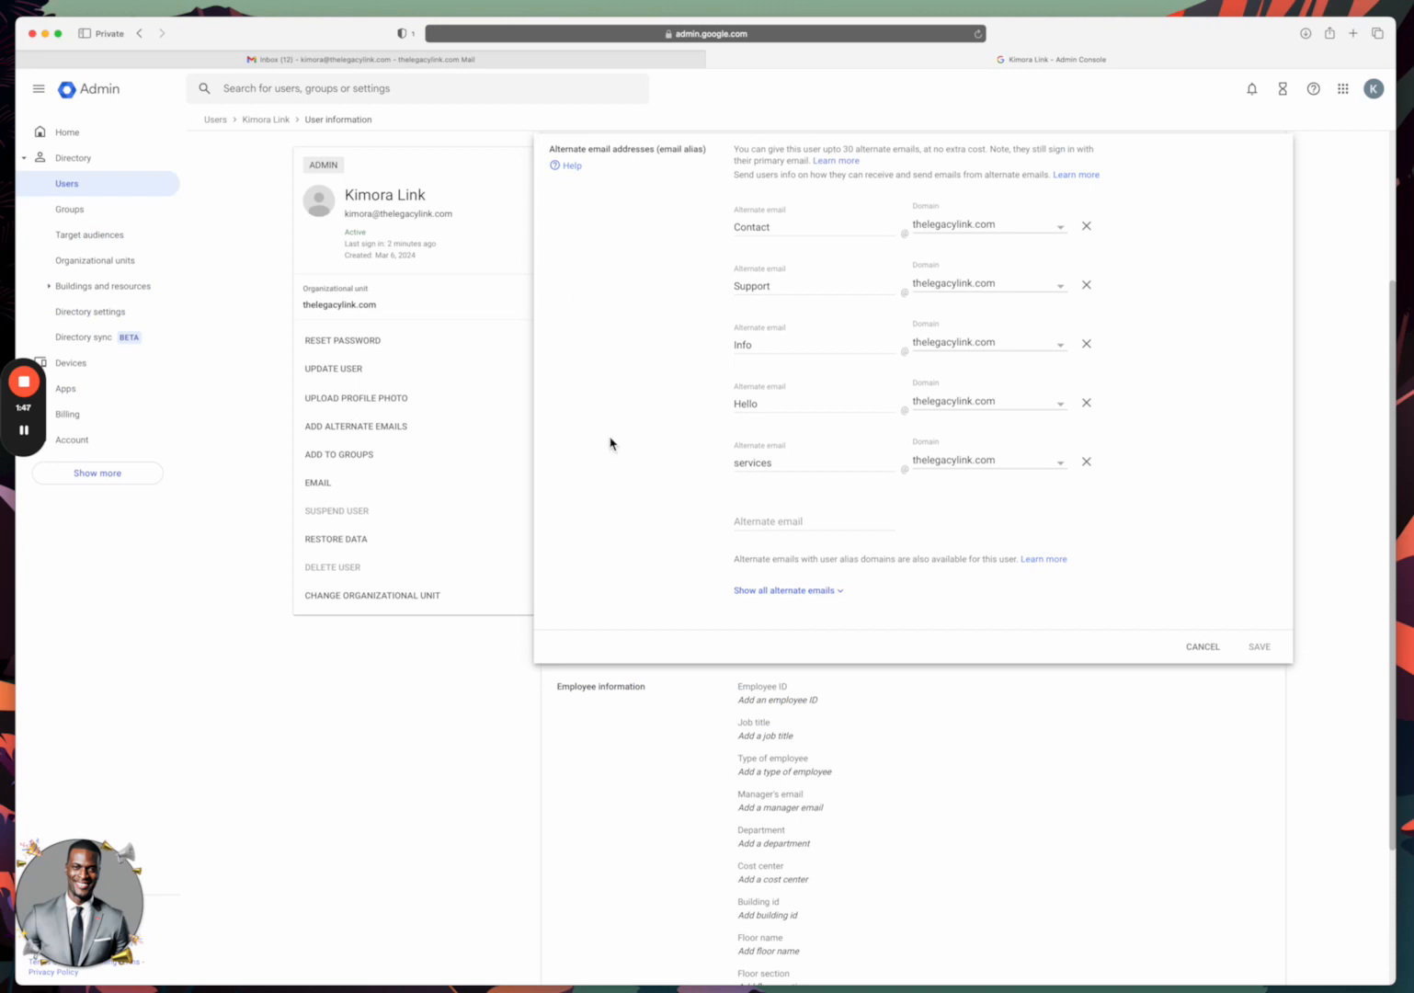
# Save John as a new alternate email alias, then open Gmail in a new tab.
pyautogui.click(762, 522)
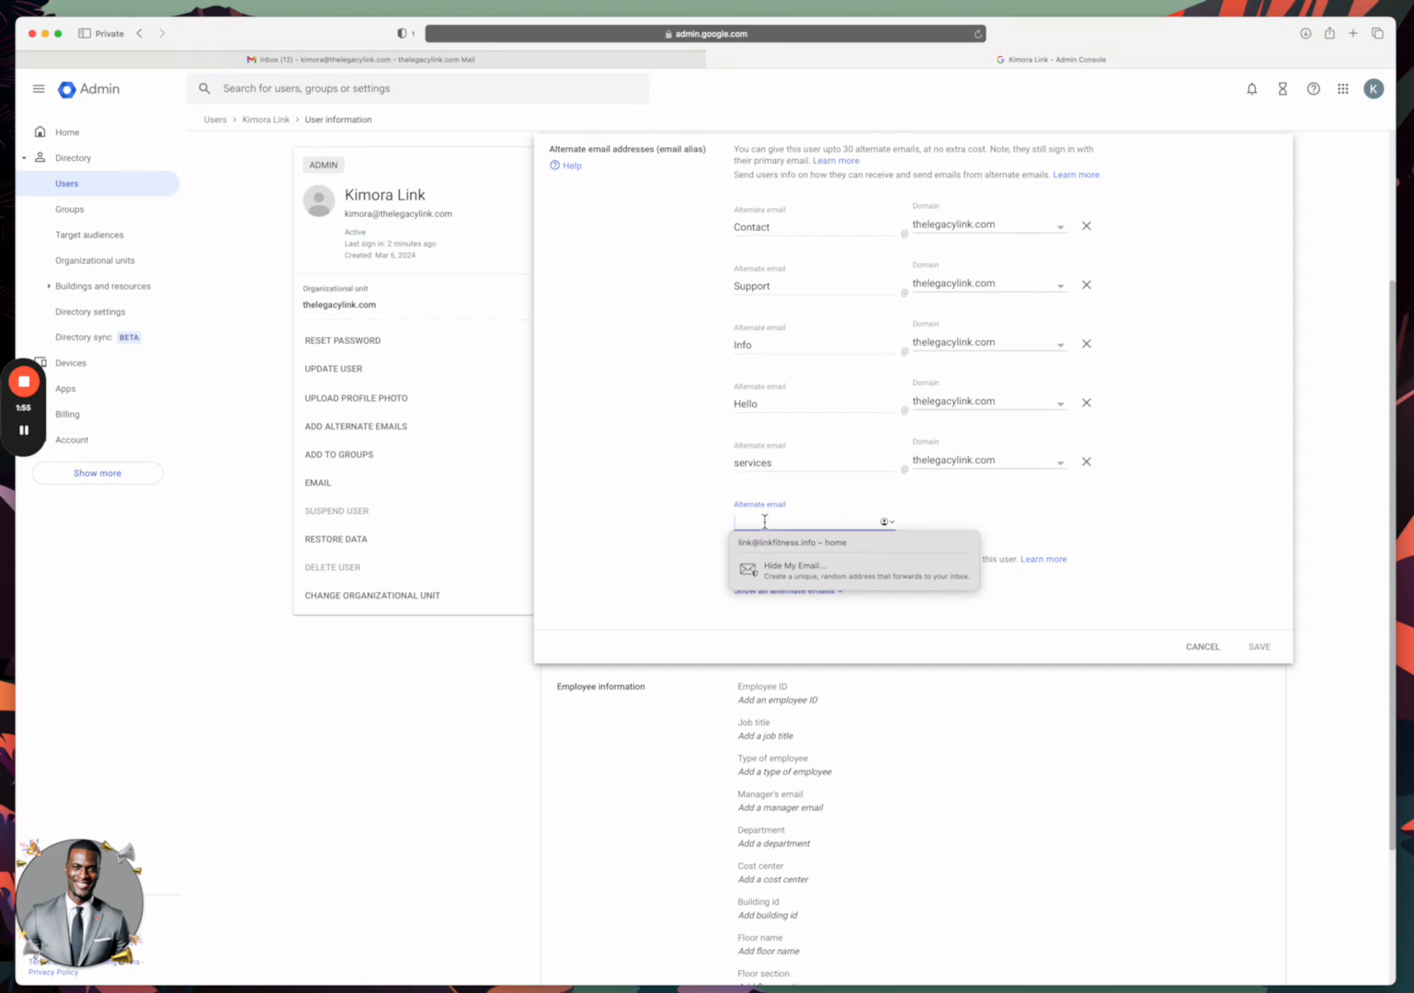
pyautogui.write('John')
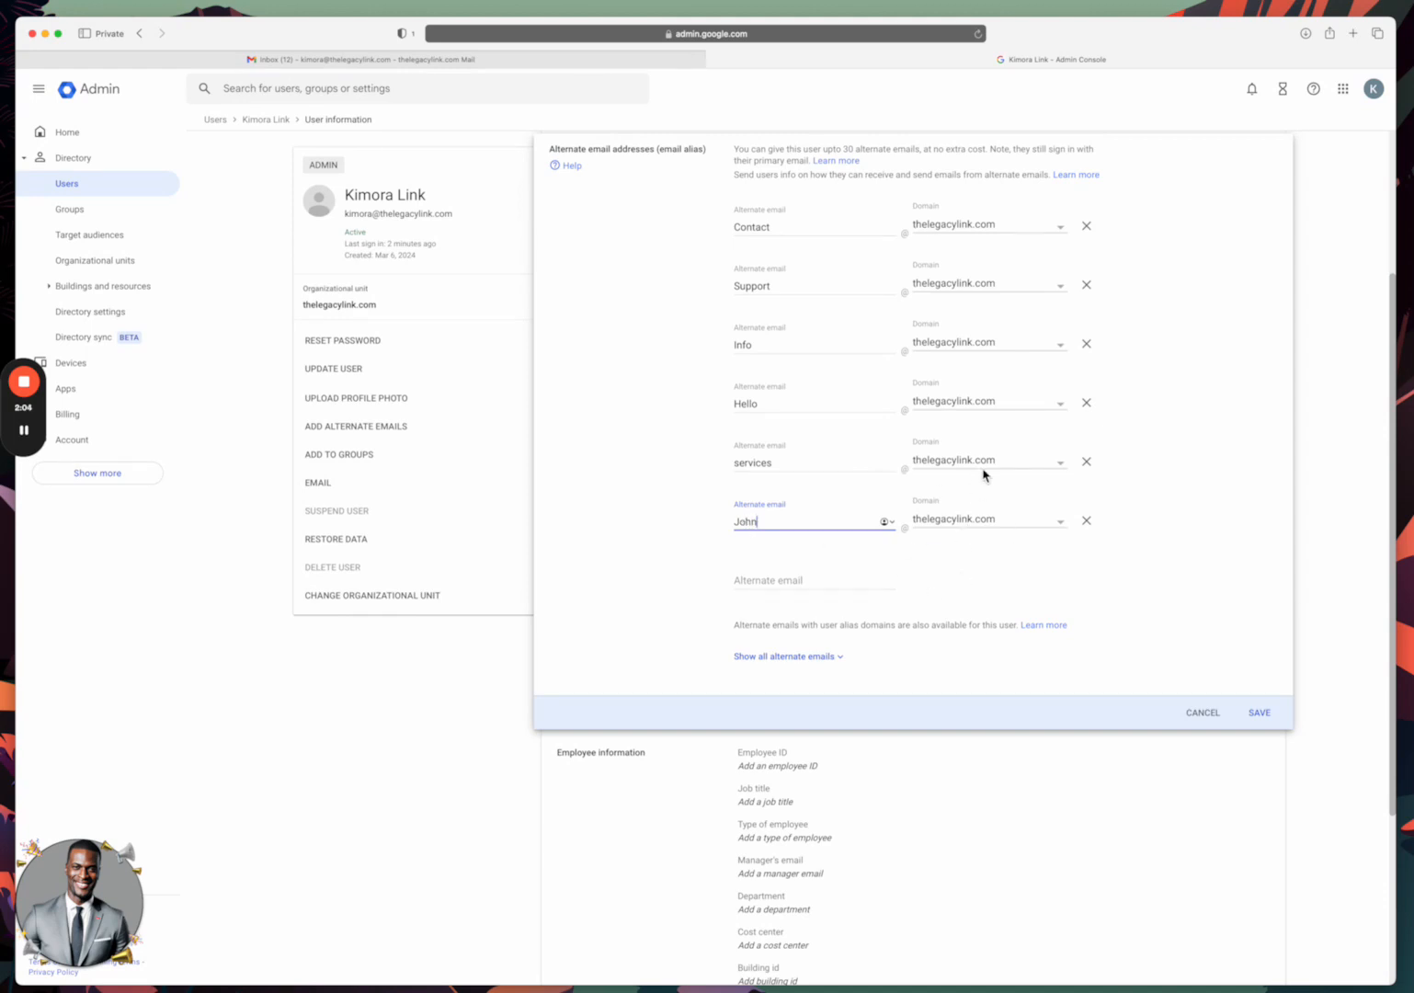
pyautogui.click(1258, 715)
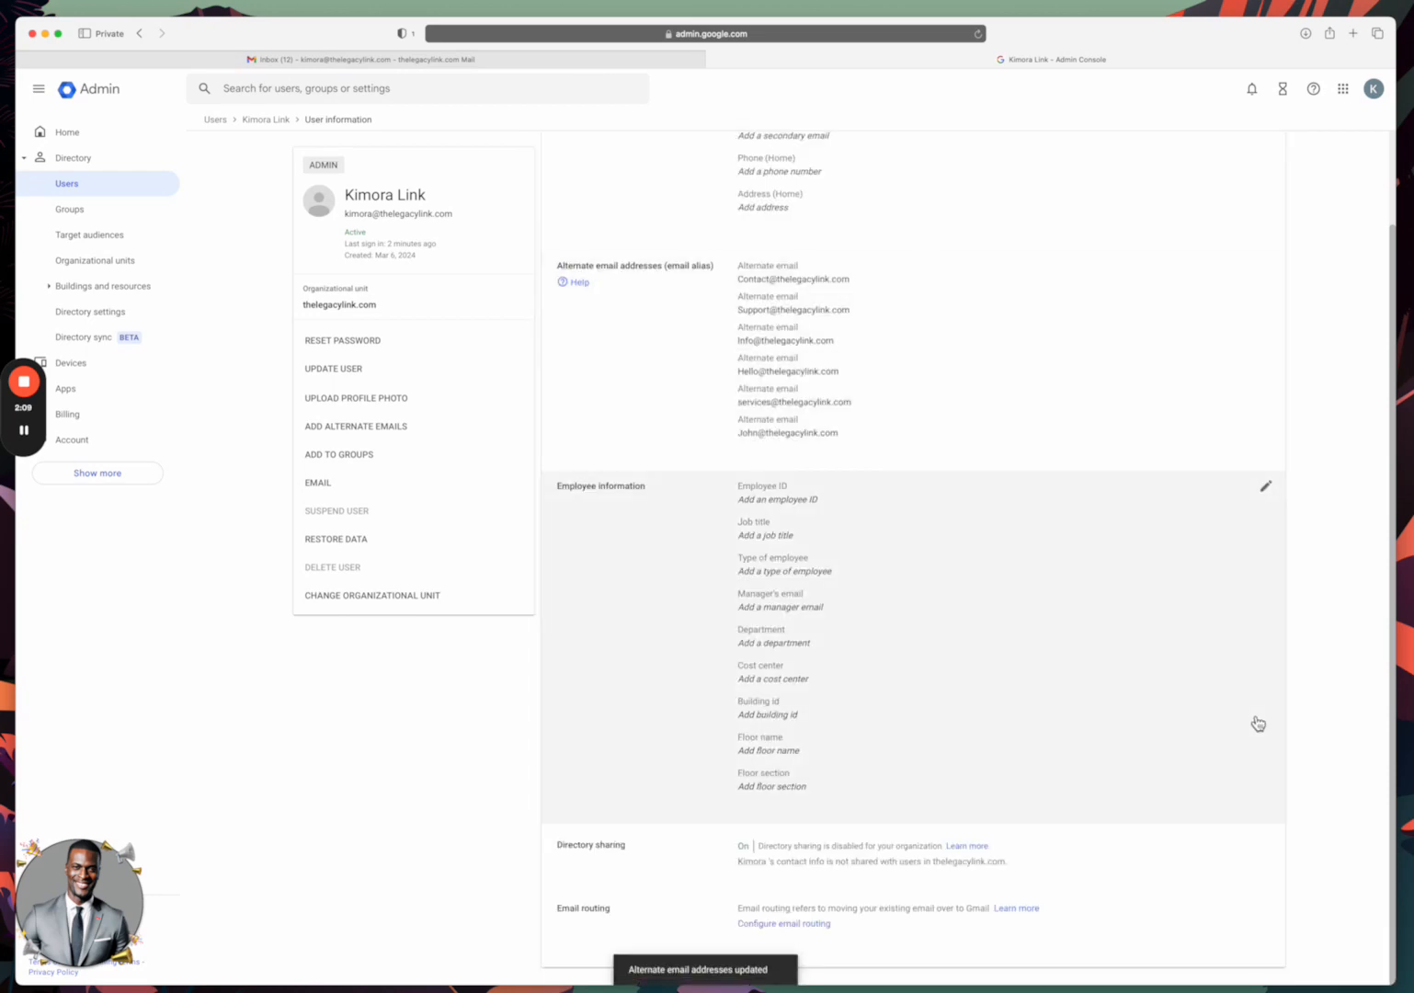
pyautogui.click(1347, 96)
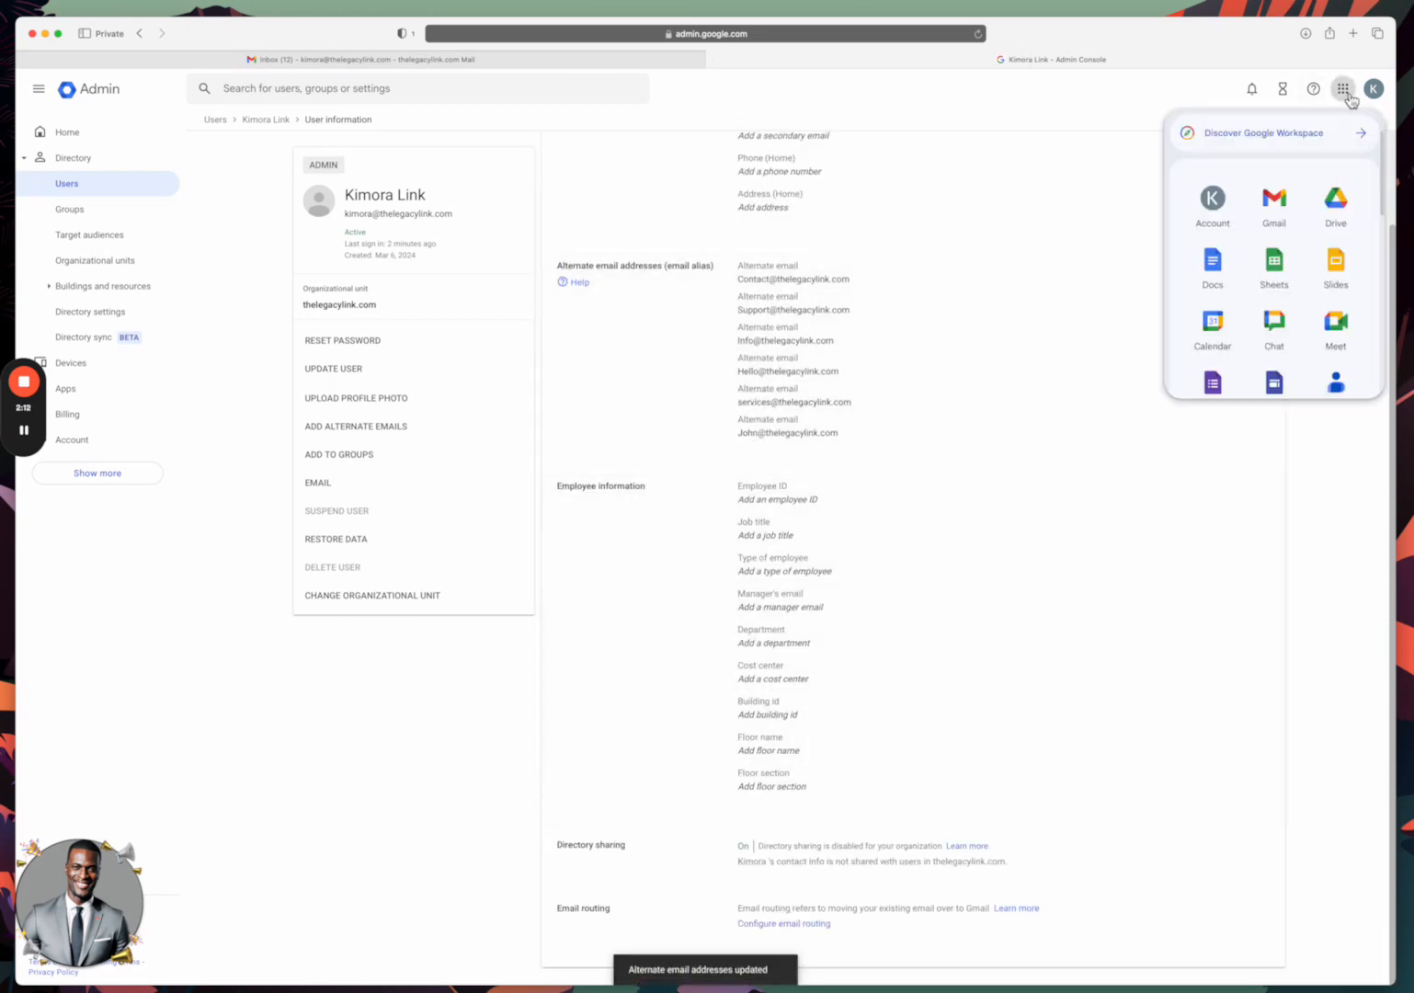
pyautogui.click(1283, 207)
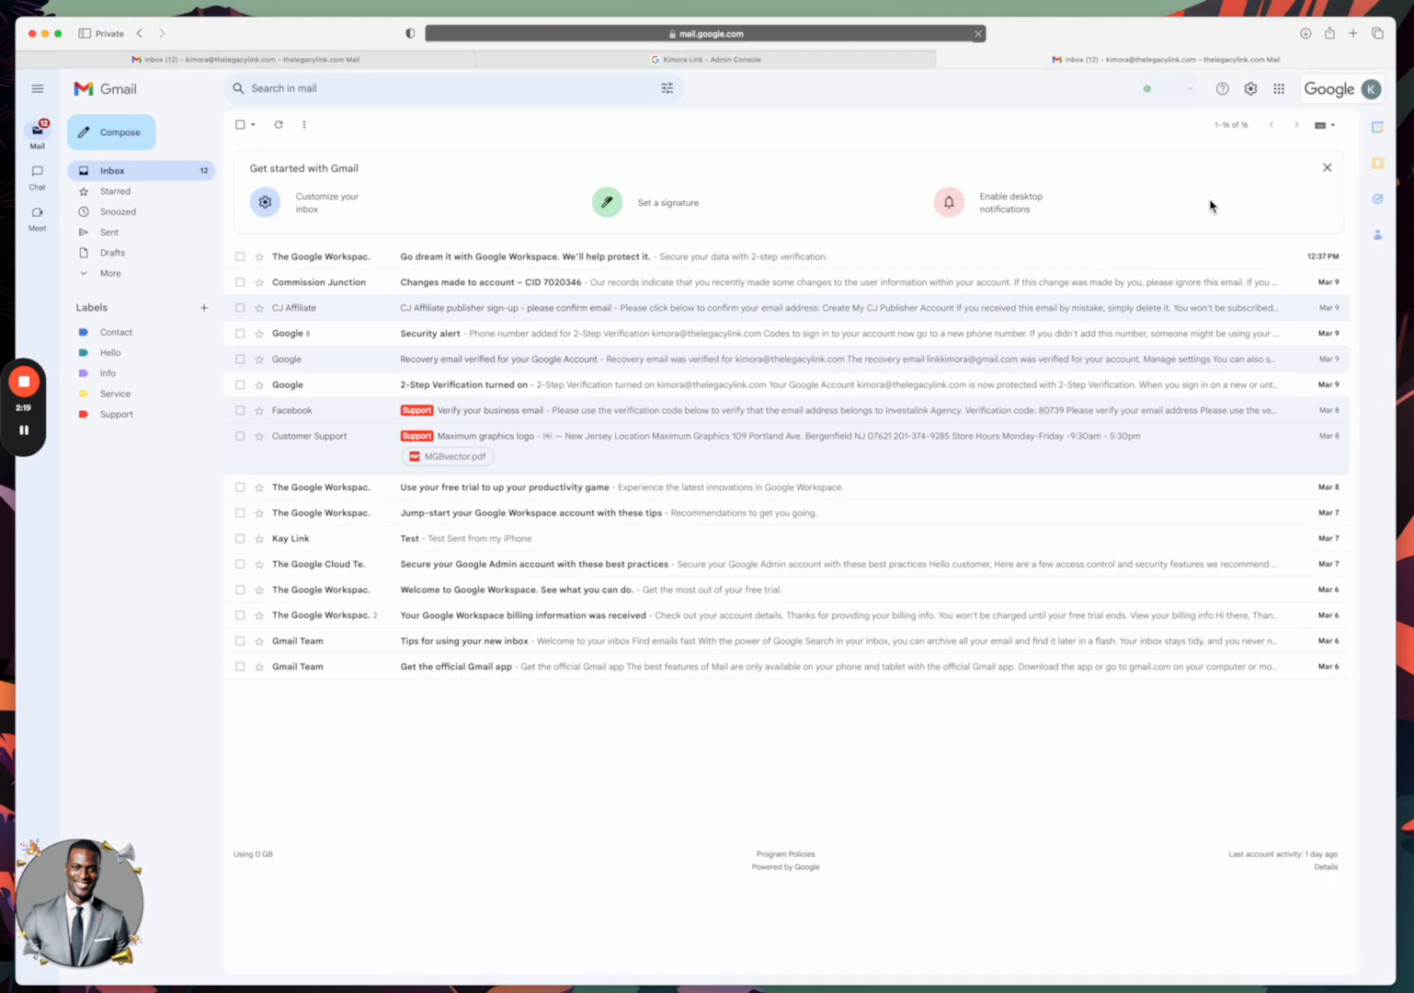
# In Gmail Settings > Accounts, open 'Add another email address' under Send mail as.
pyautogui.click(1252, 92)
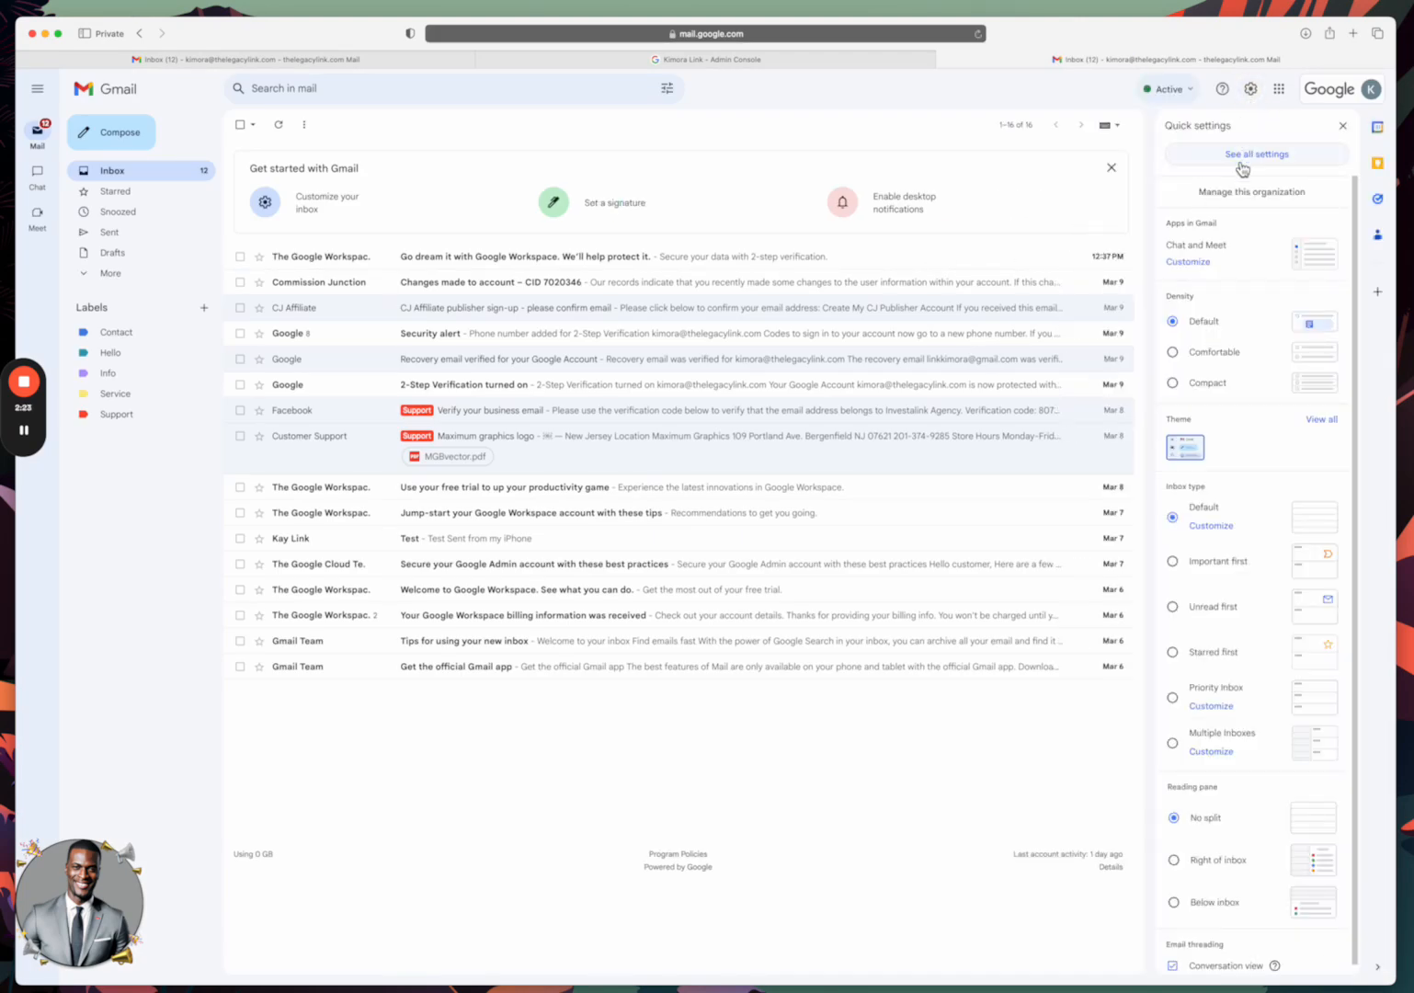
pyautogui.click(1243, 166)
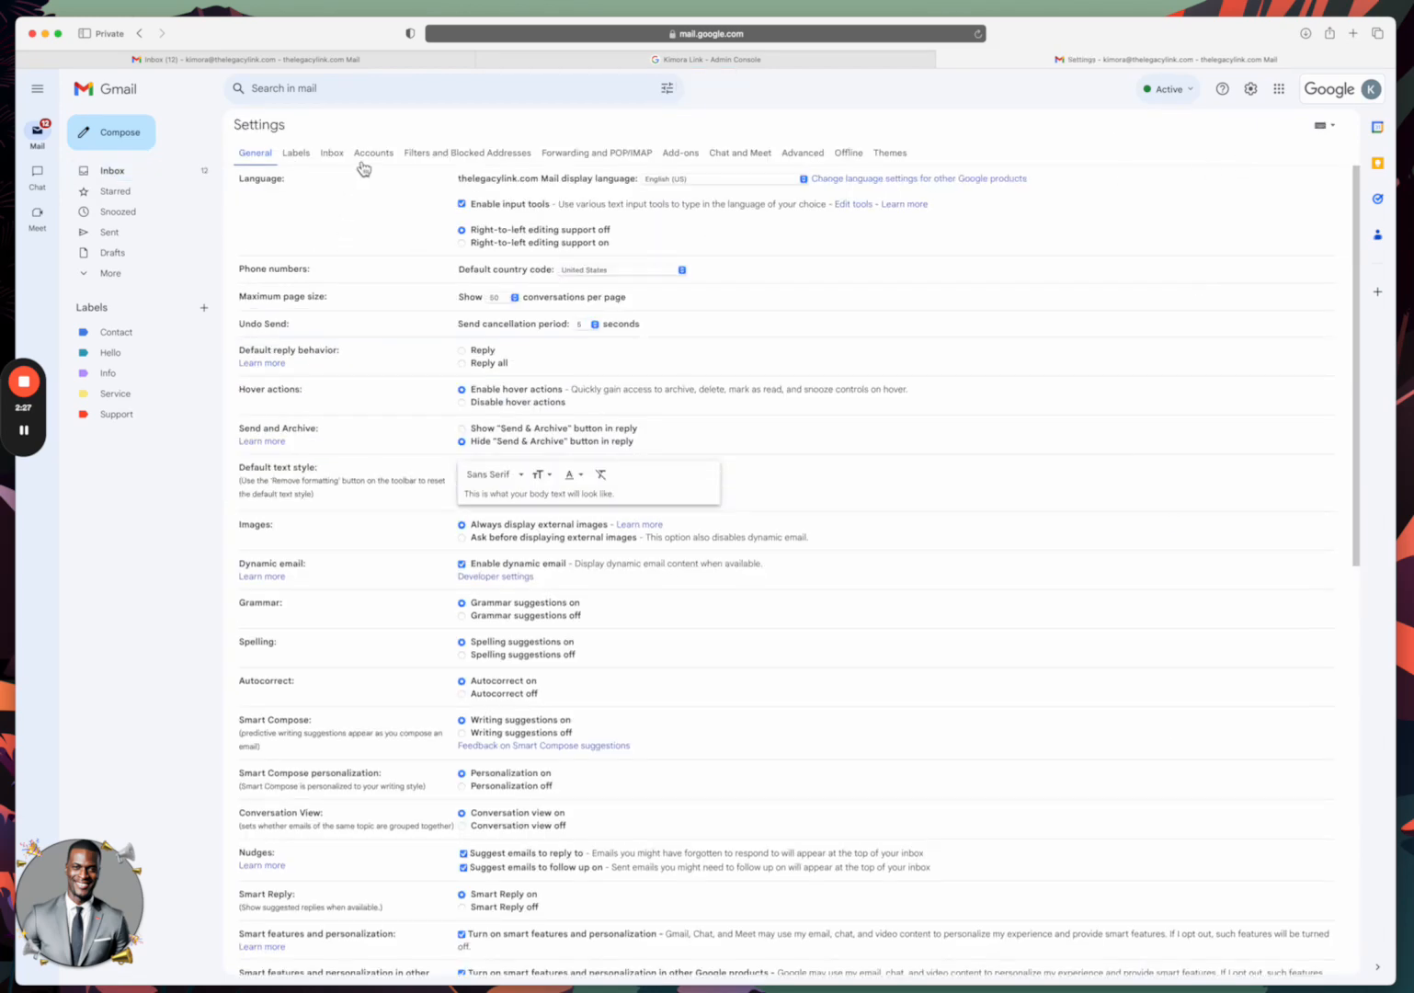
pyautogui.click(374, 158)
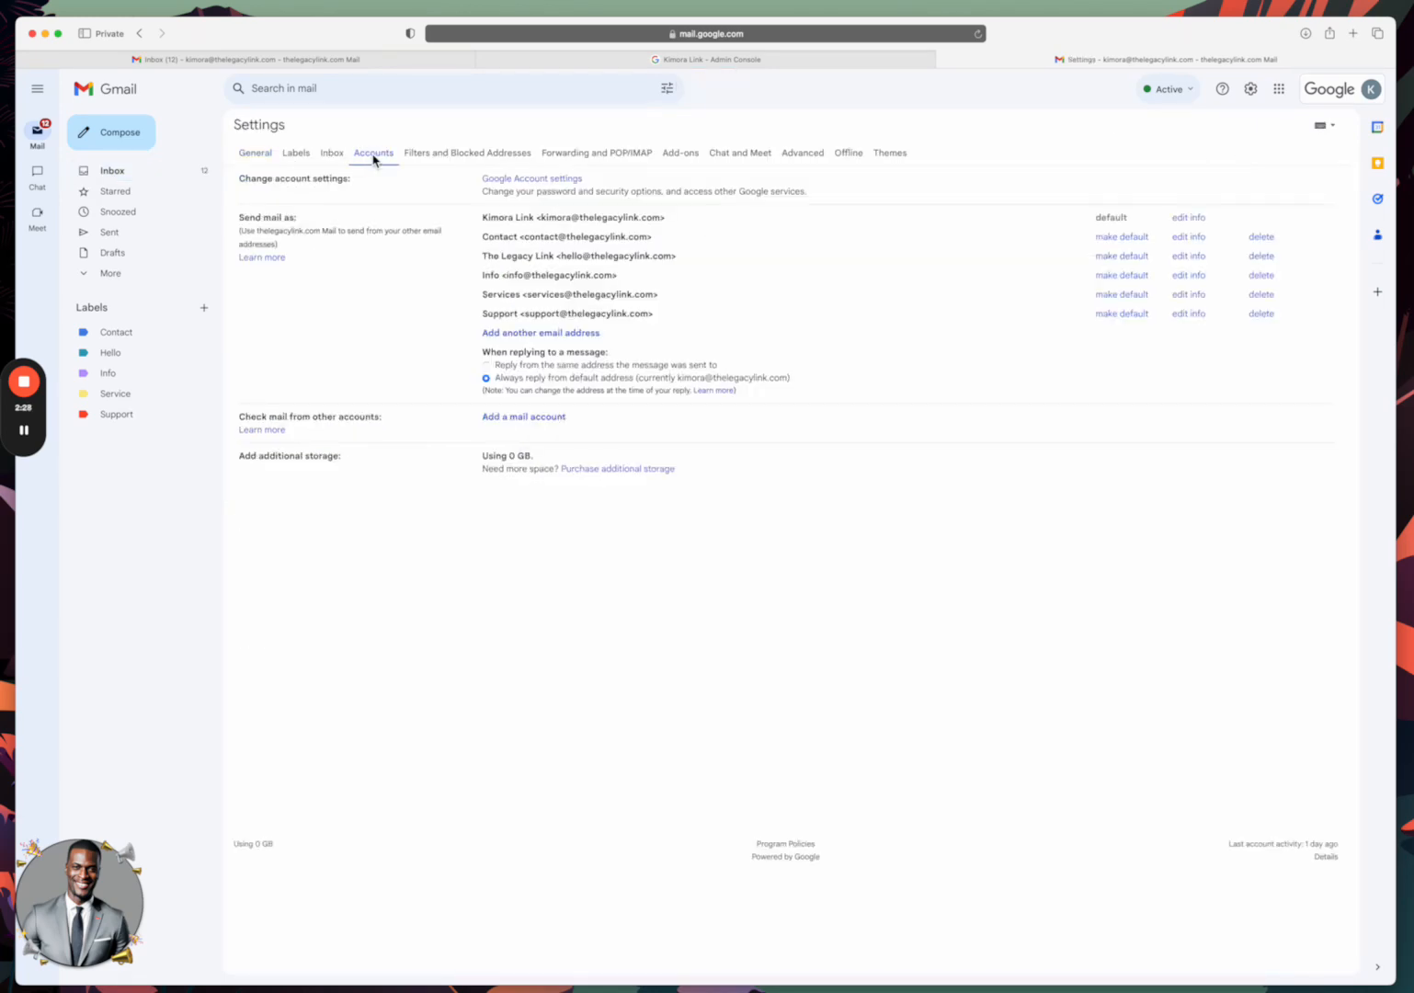
pyautogui.click(514, 342)
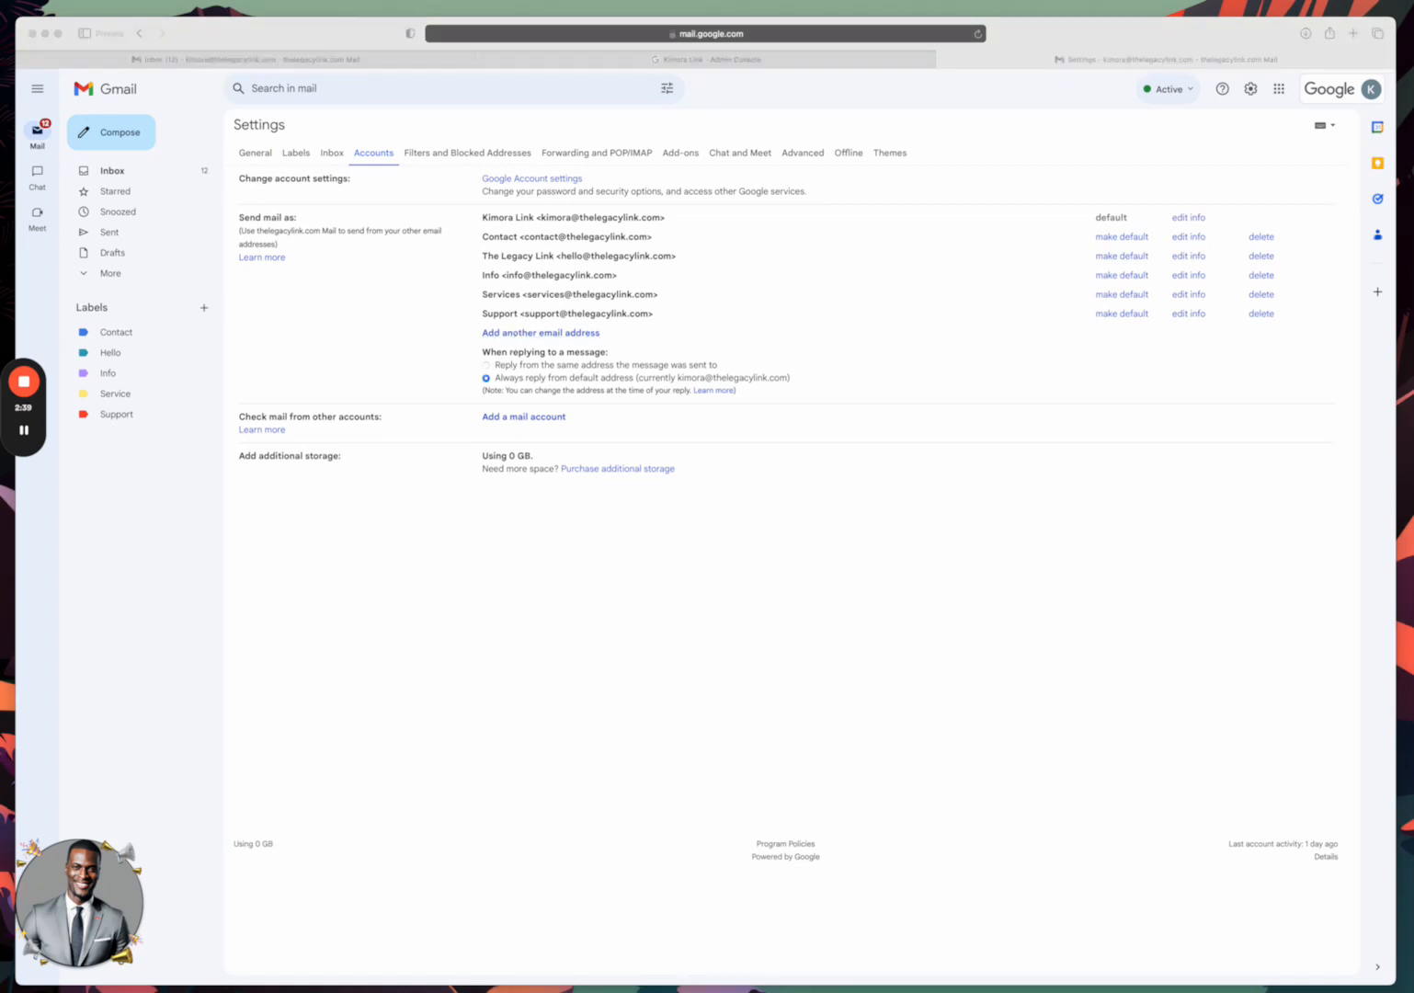
pyautogui.moveTo(290, 450); pyautogui.dragTo(386, 514)
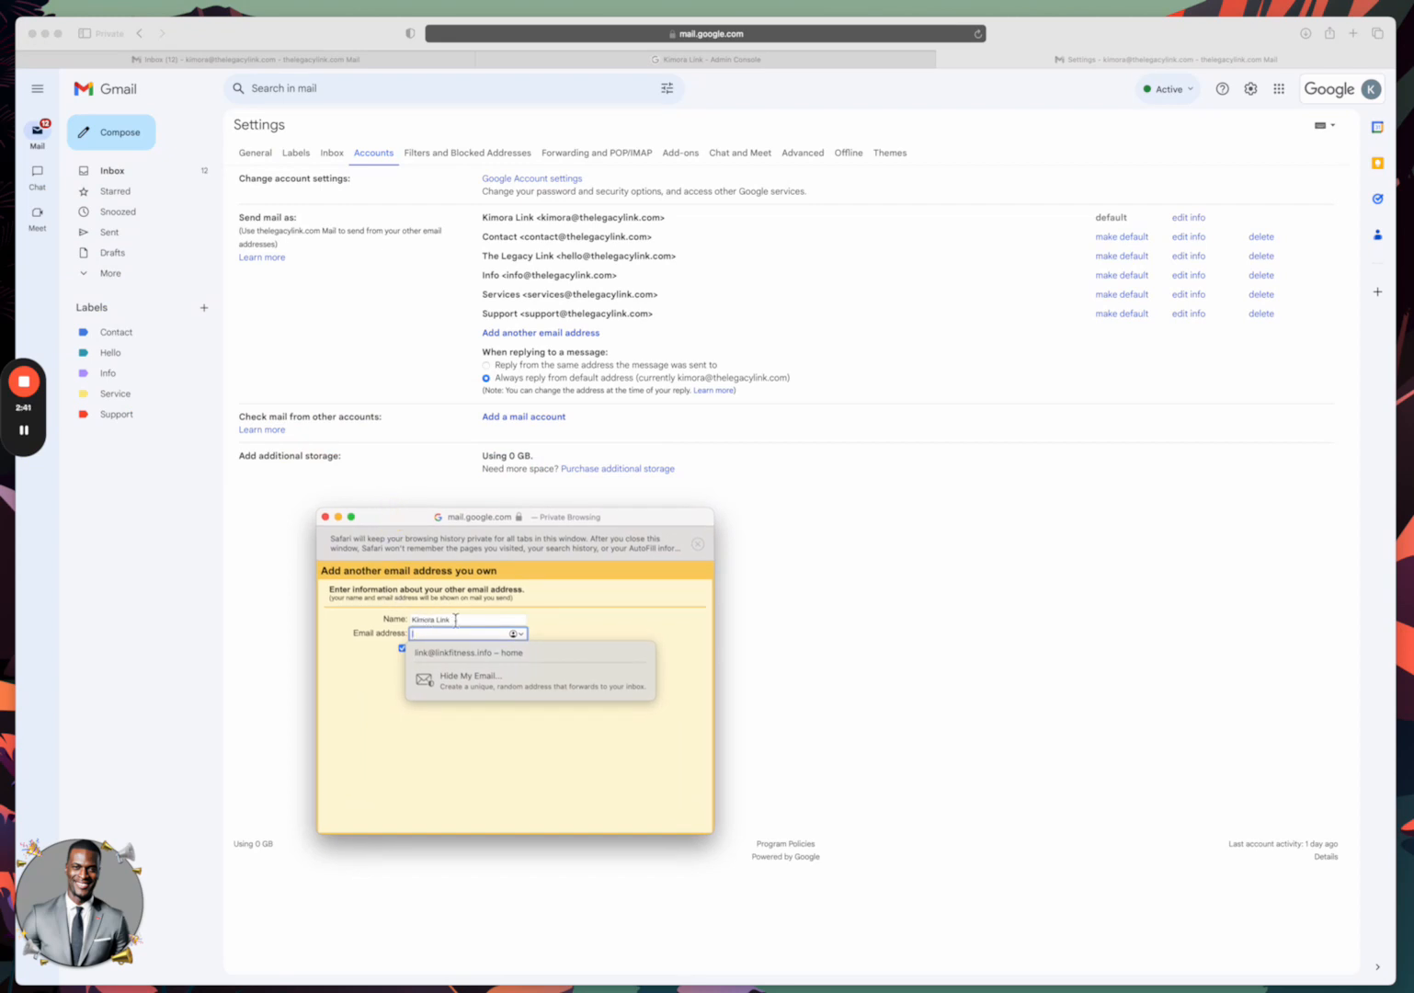
# Add the John alias address as a send-as address named John, treated as an alias.
pyautogui.moveTo(455, 619); pyautogui.dragTo(399, 621)
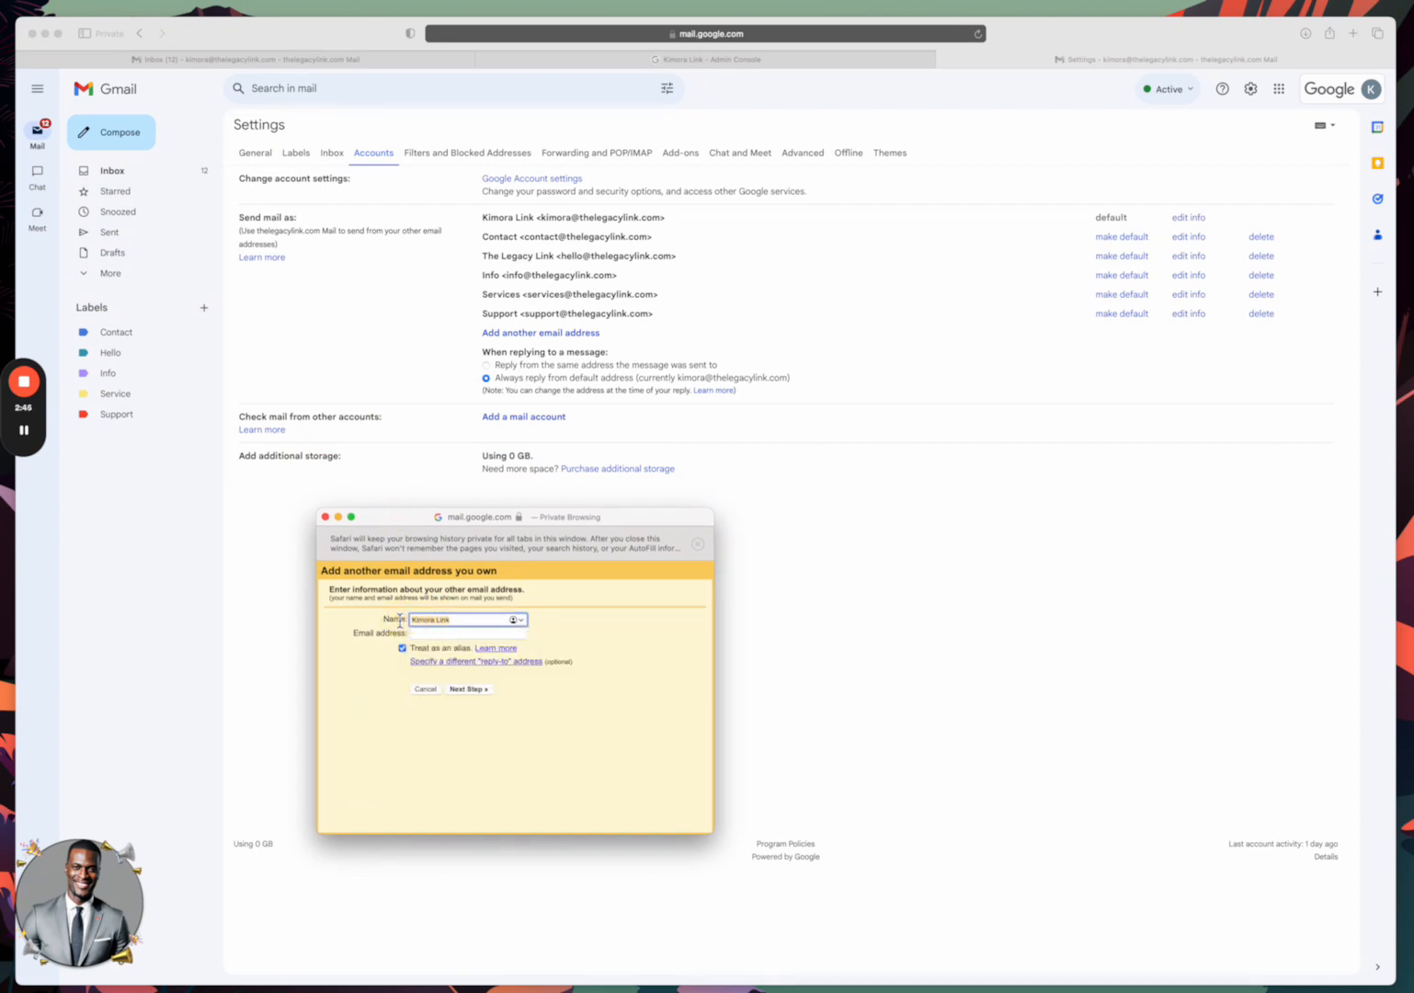
pyautogui.write('John')
pyautogui.press('Tab')
pyautogui.write('J')
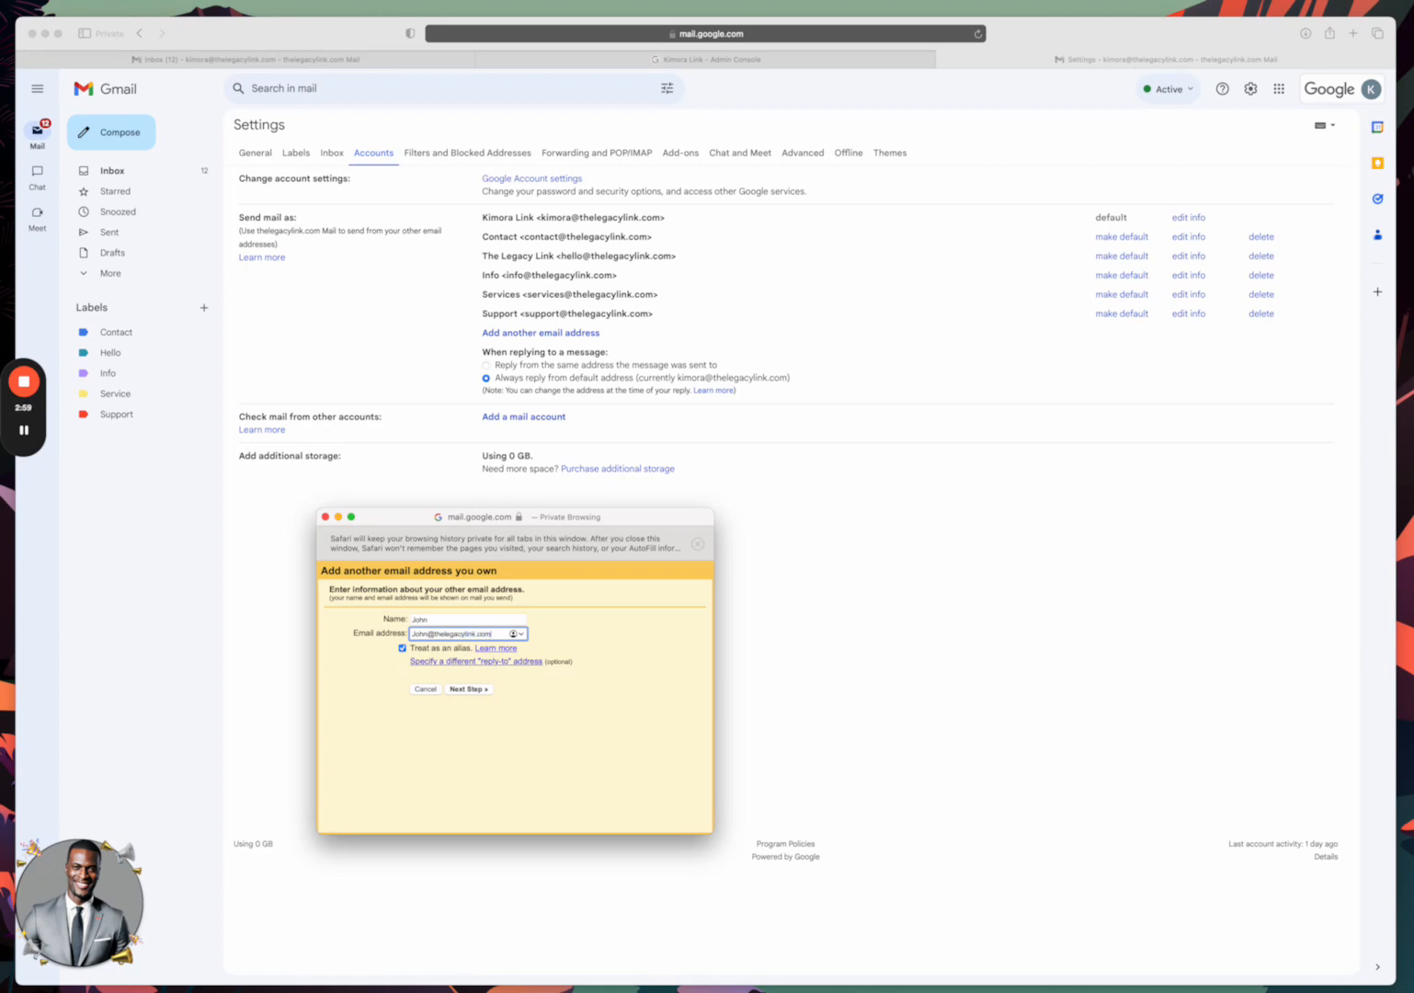
pyautogui.click(474, 691)
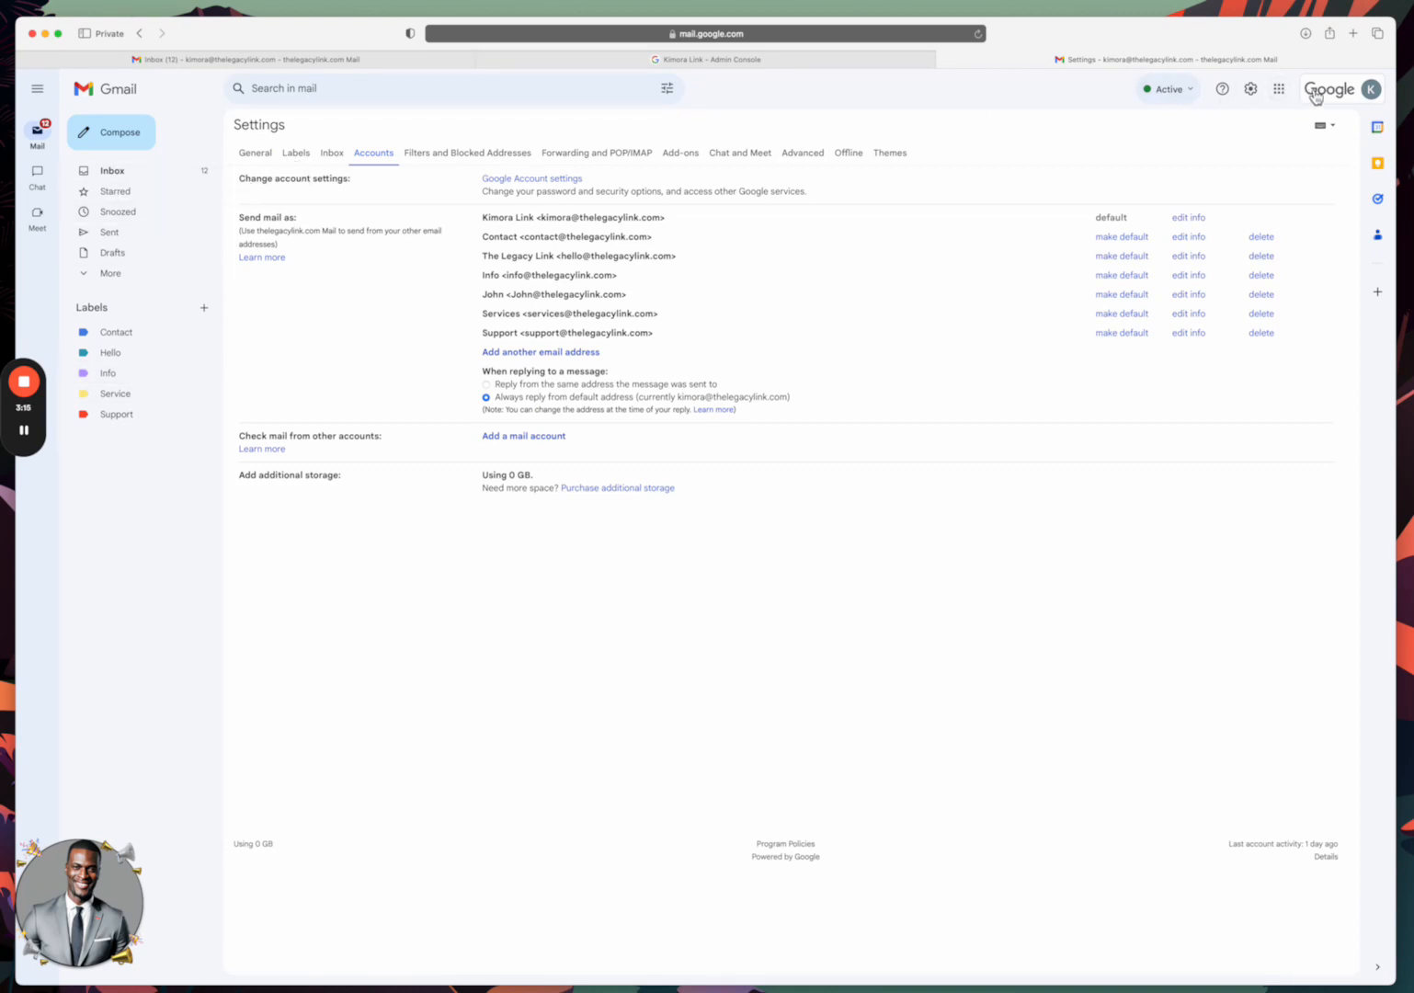
pyautogui.click(1279, 89)
# Back in the inbox, create a new label named John.
pyautogui.click(1272, 207)
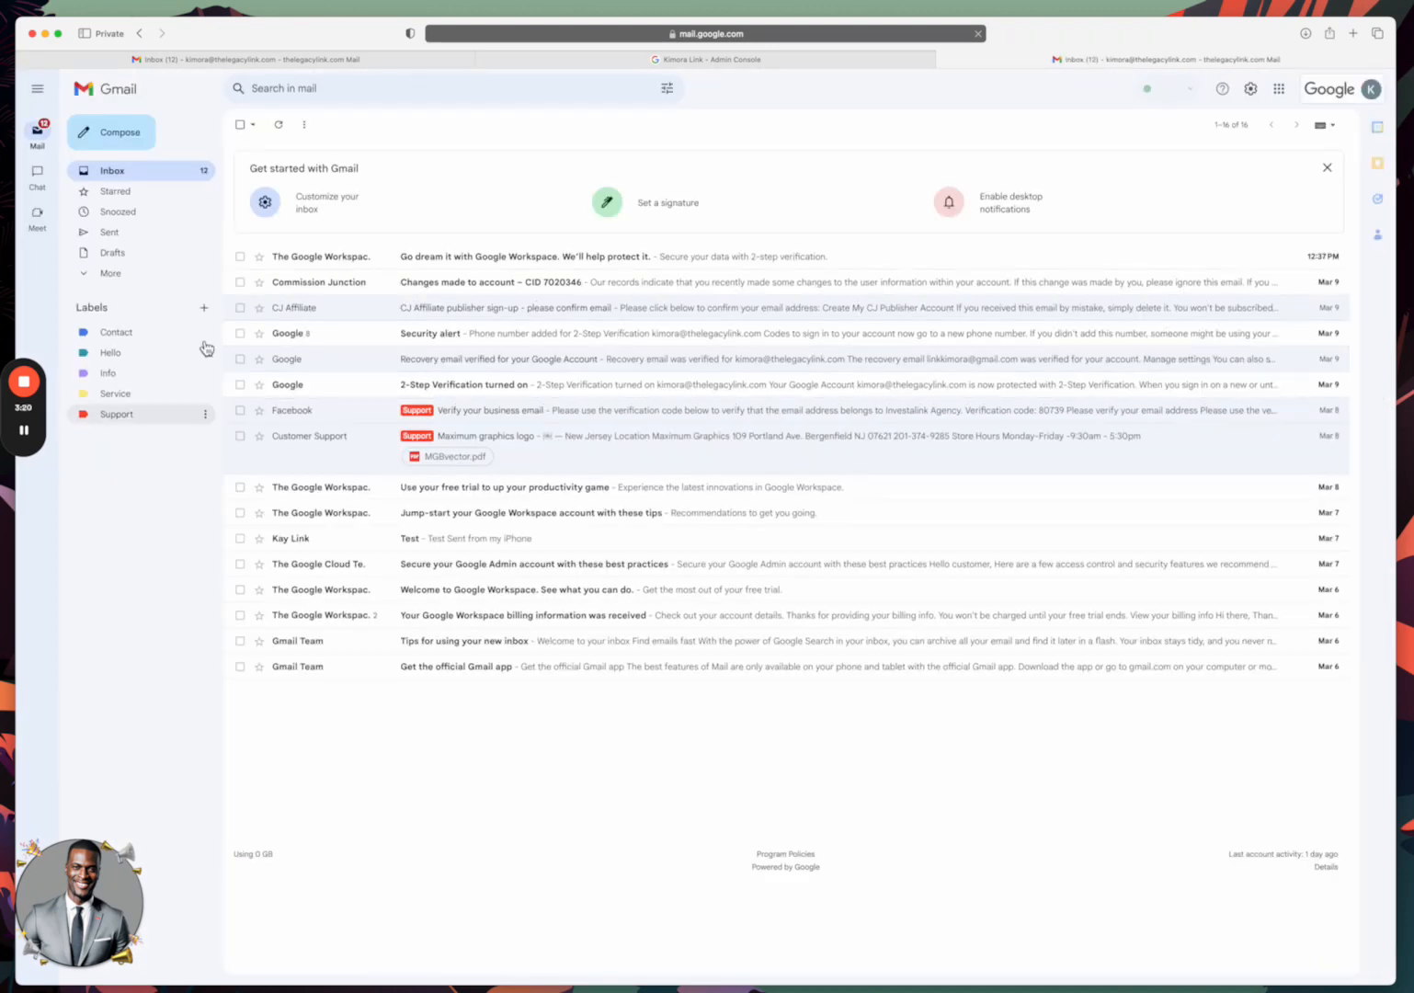
pyautogui.click(204, 308)
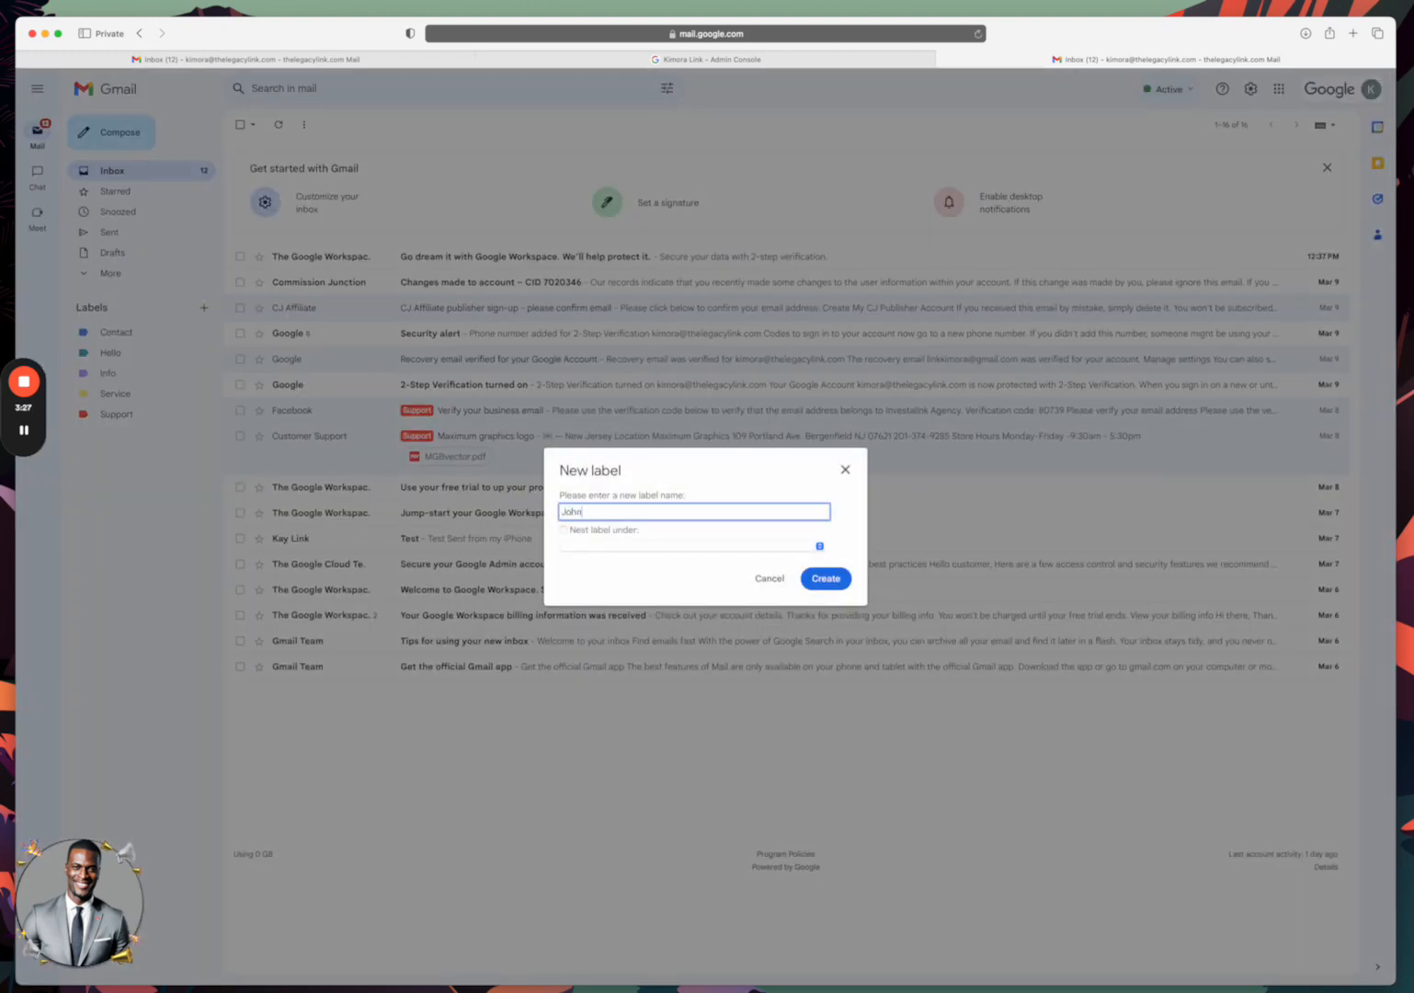
pyautogui.click(832, 579)
pyautogui.click(834, 580)
pyautogui.click(825, 580)
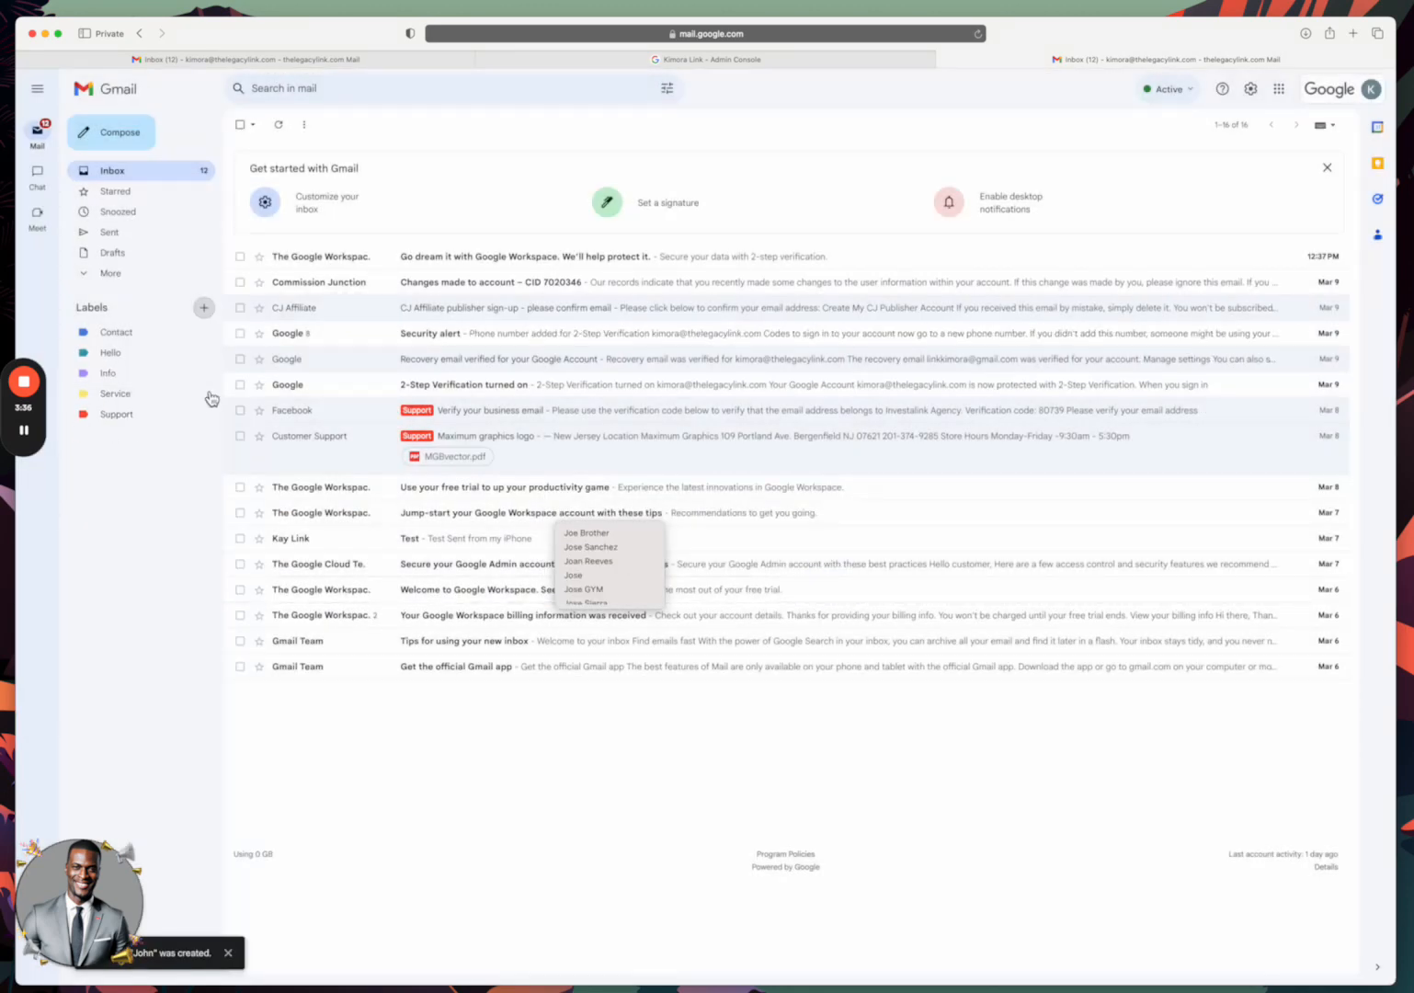
# Set the John label's colour to grey.
pyautogui.click(210, 395)
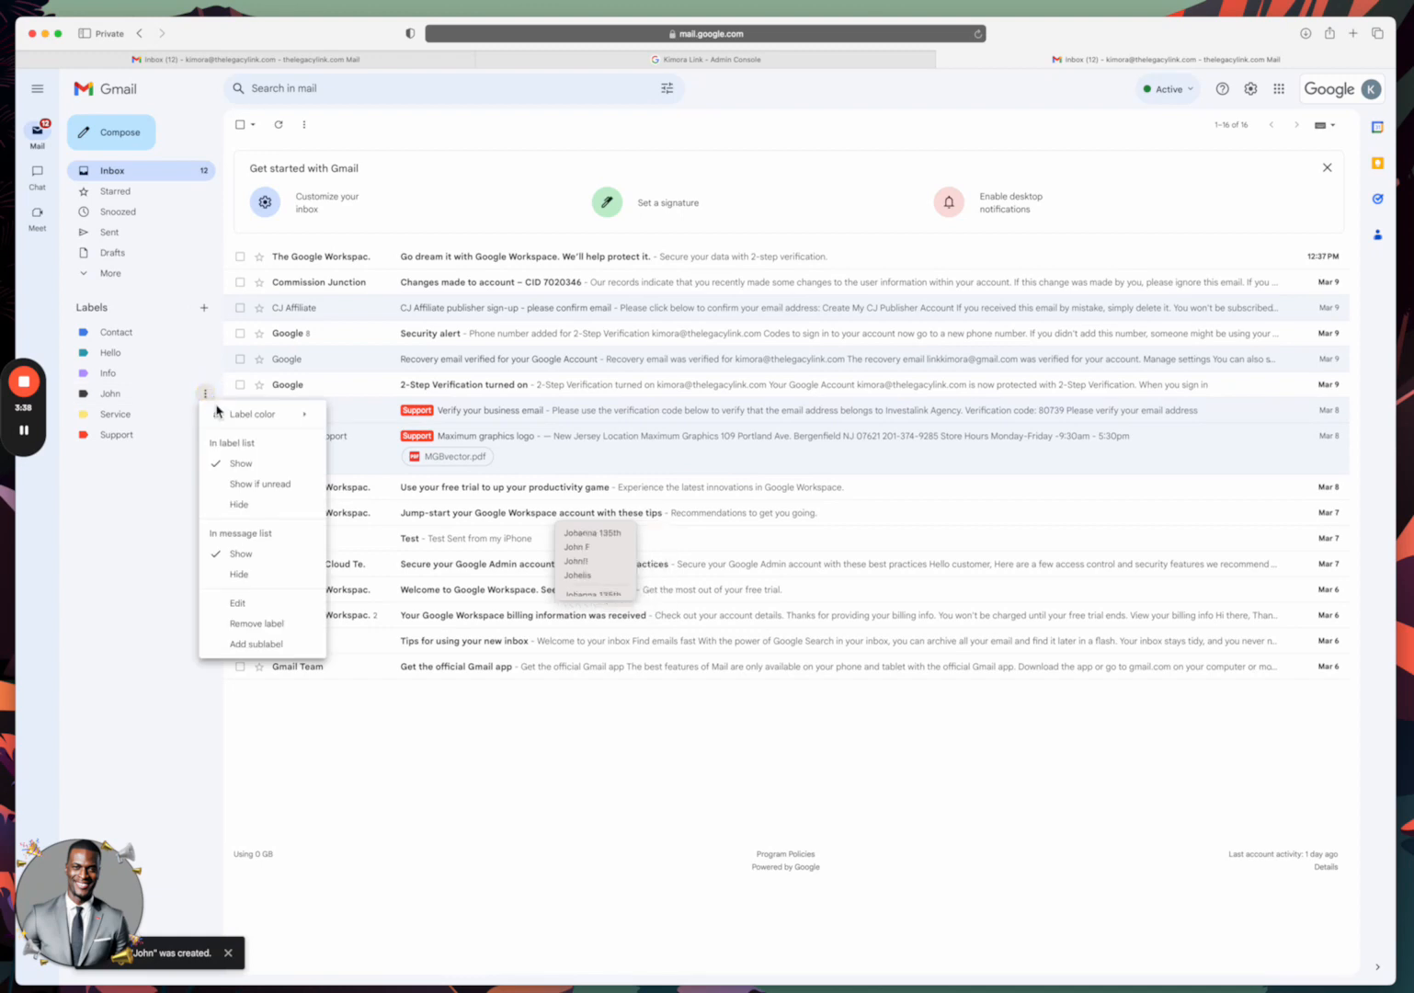
pyautogui.moveTo(306, 420)
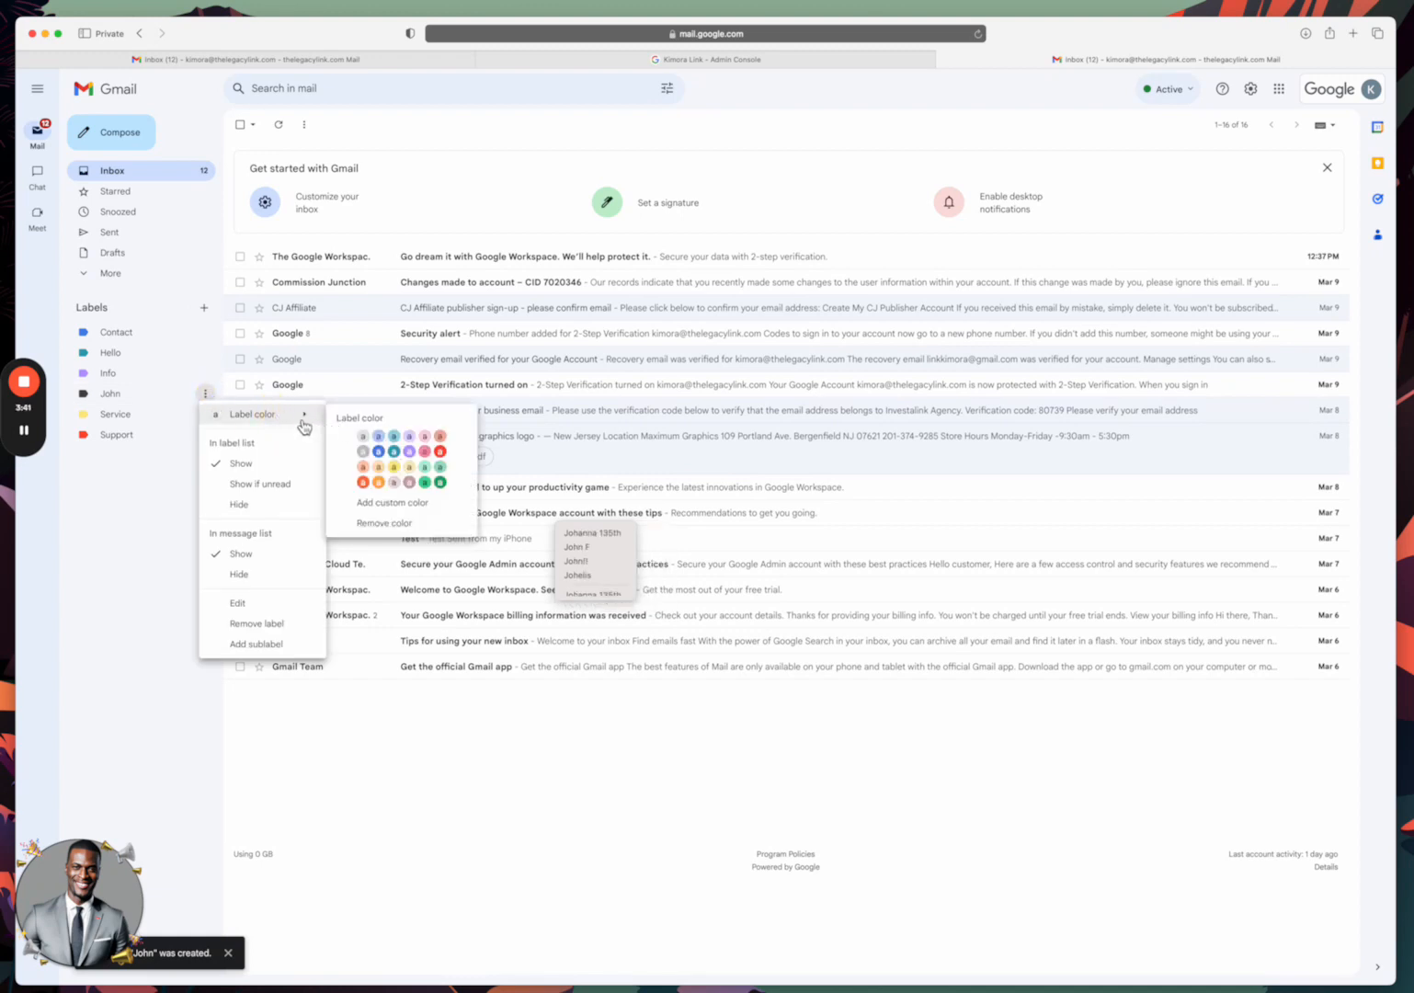
pyautogui.click(364, 454)
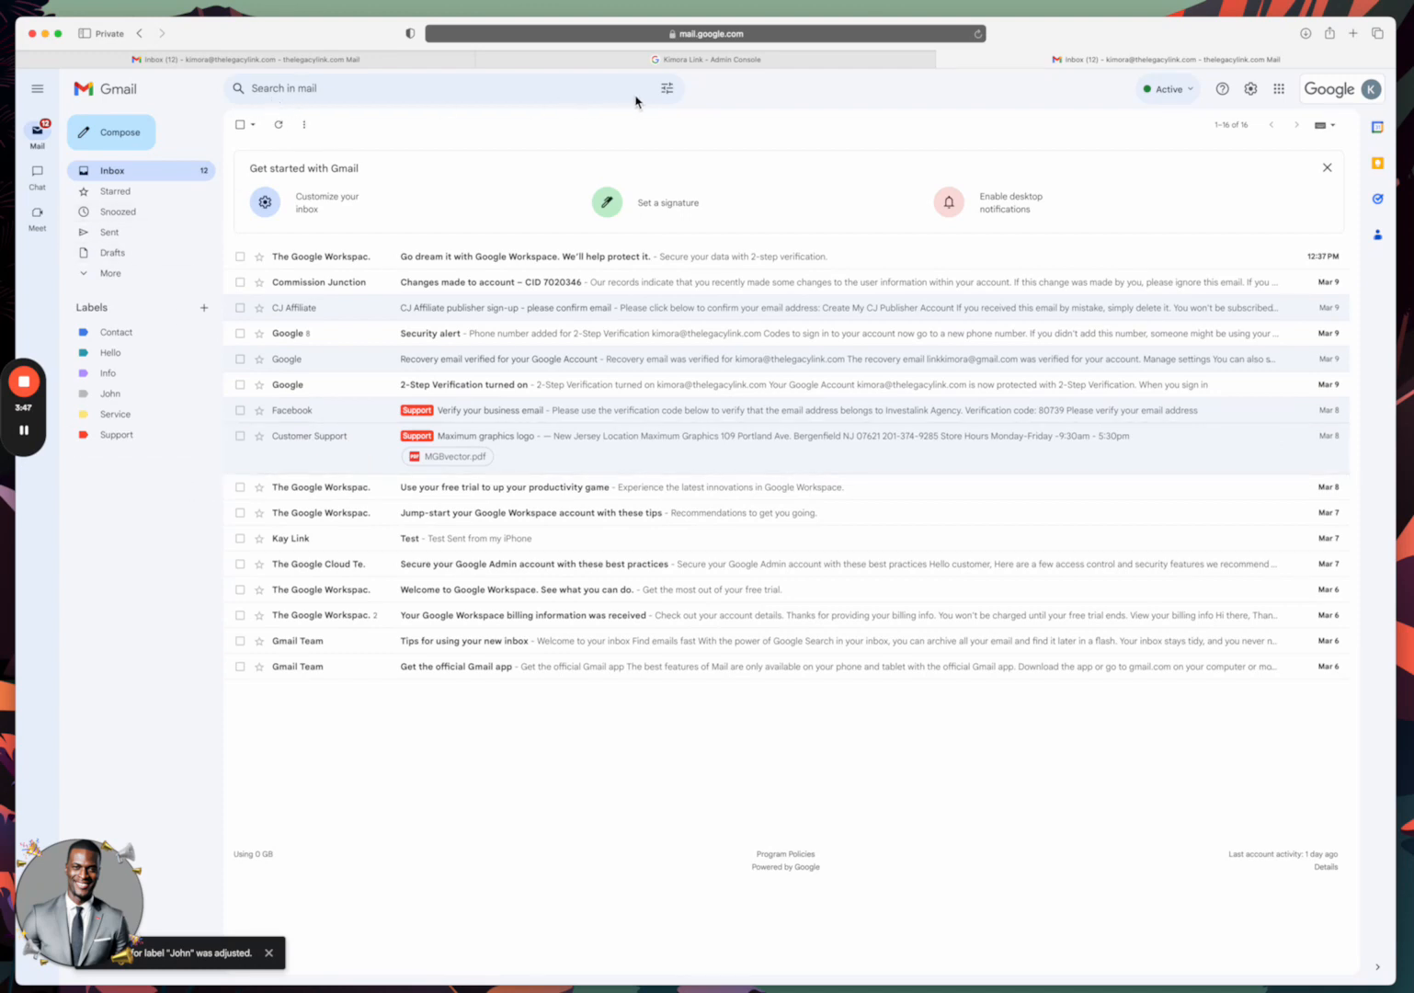
# Create a filter that applies the John label to mail sent to the John alias address.
pyautogui.click(666, 89)
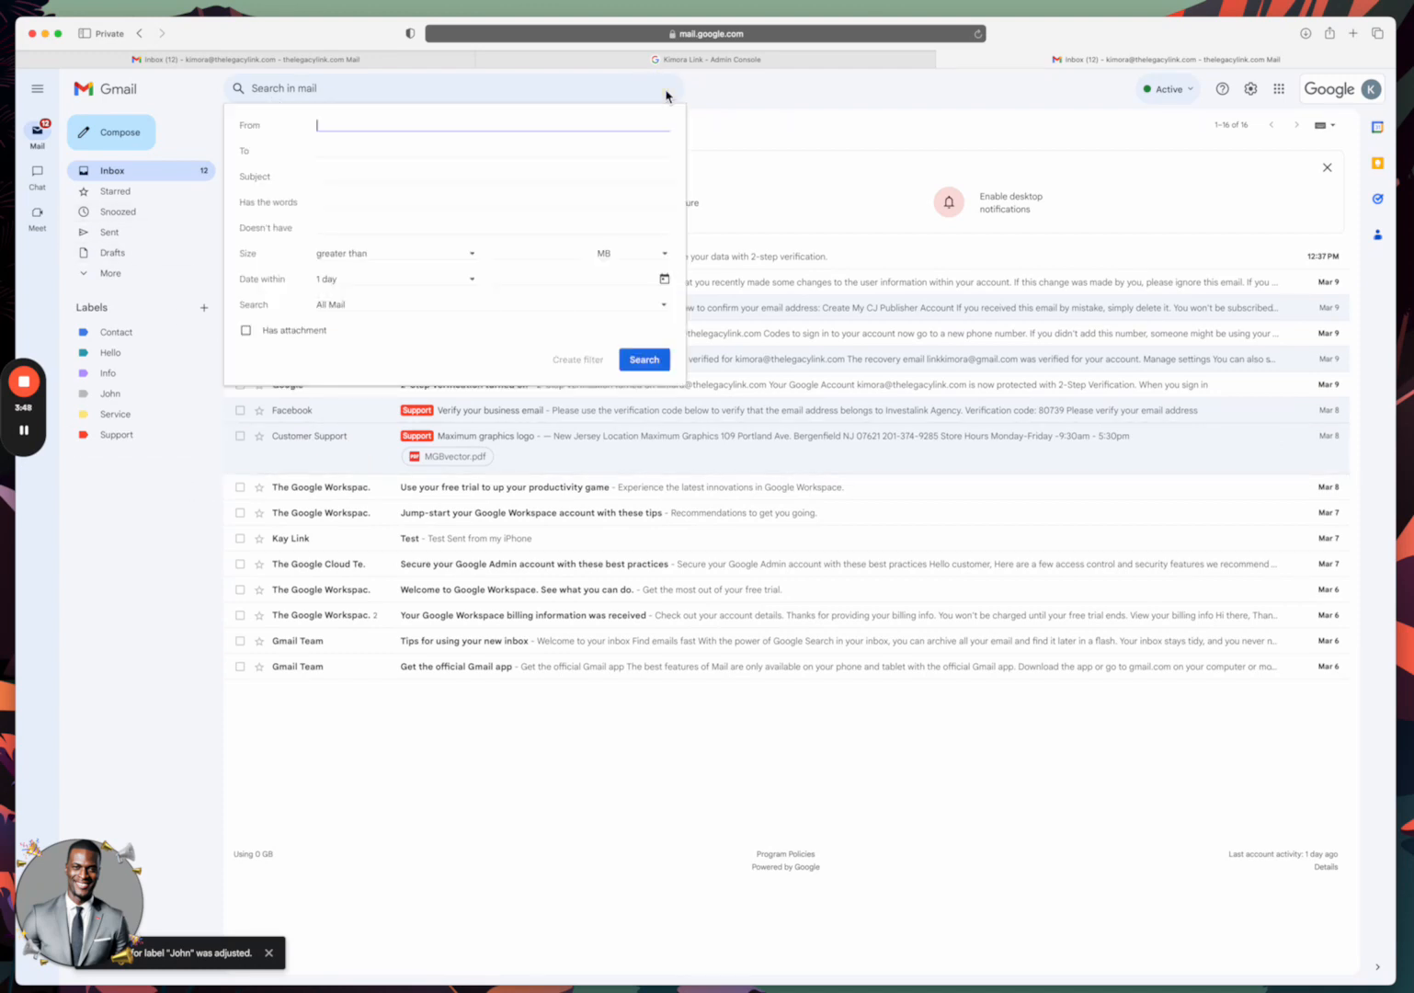
pyautogui.click(336, 150)
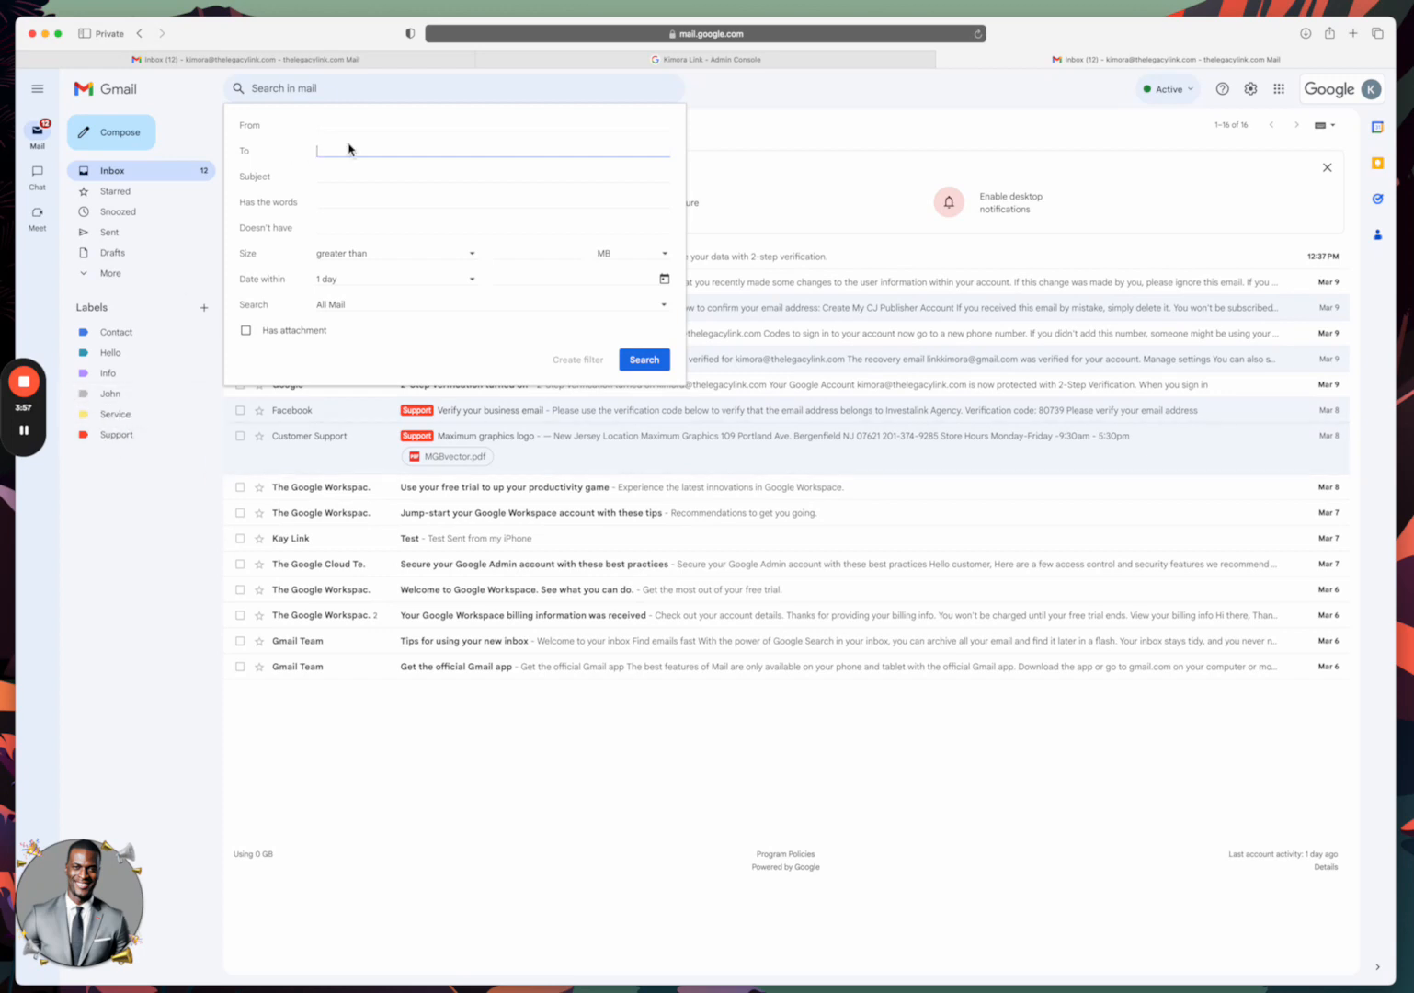
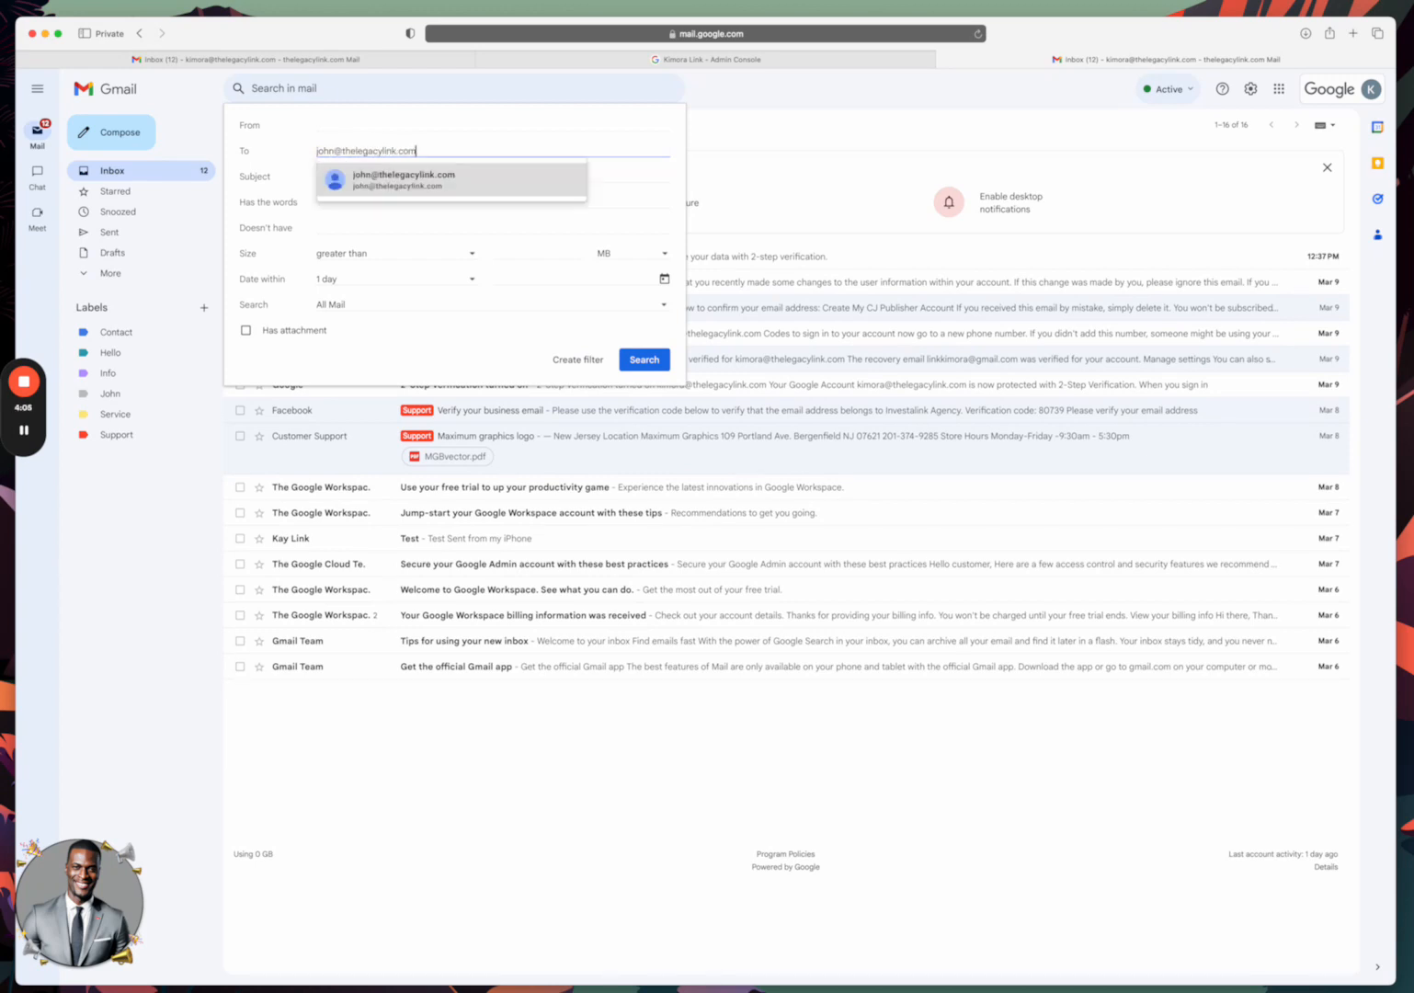
pyautogui.click(361, 180)
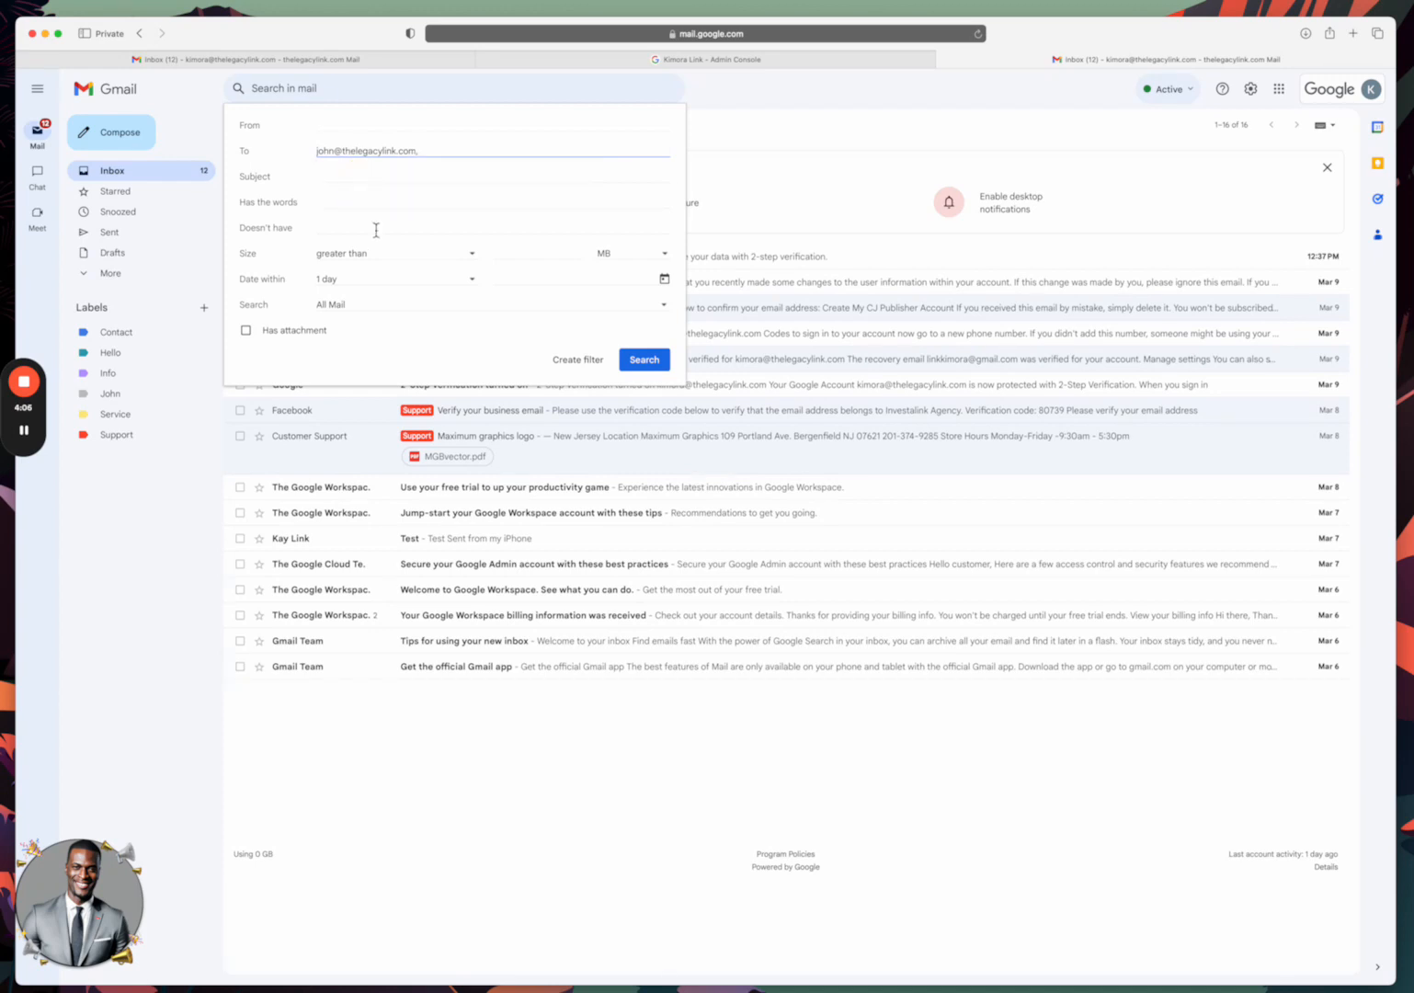
pyautogui.click(583, 362)
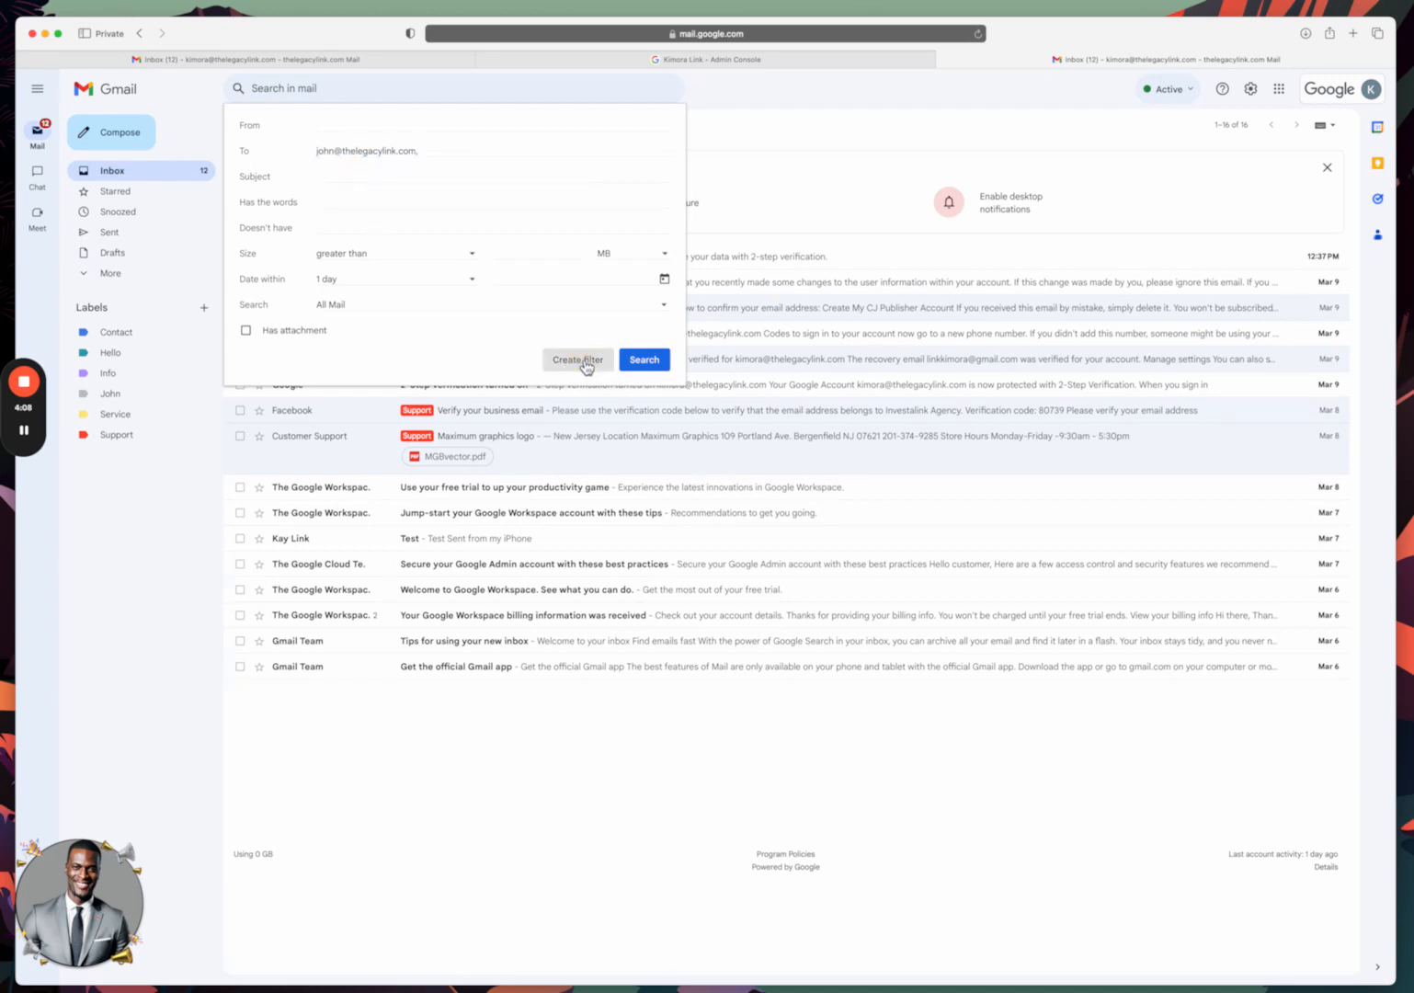
pyautogui.click(411, 228)
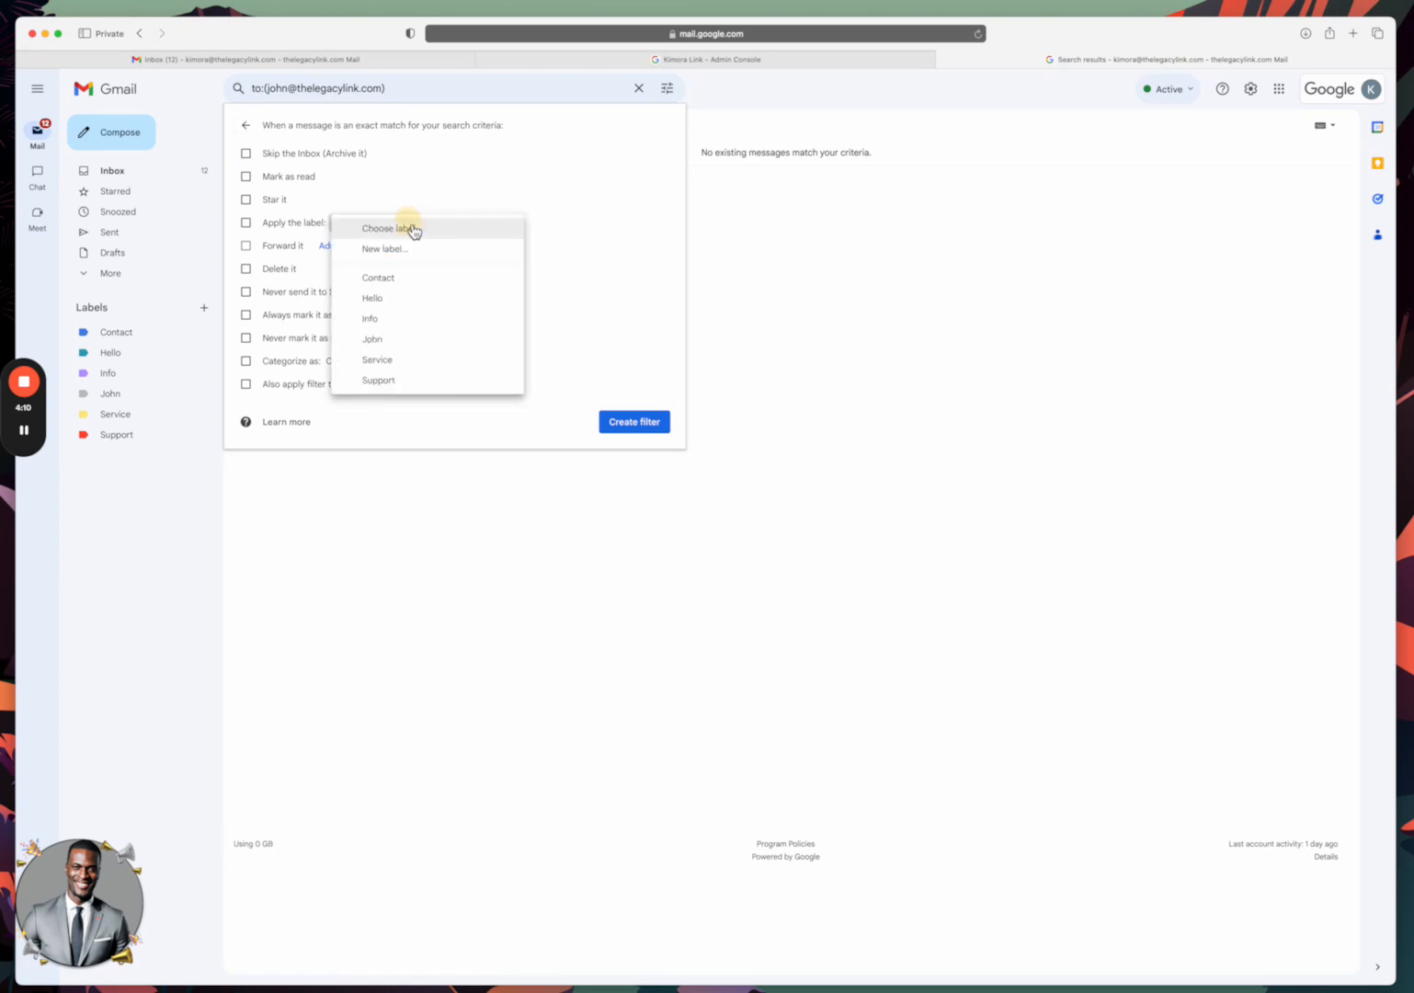
pyautogui.click(385, 339)
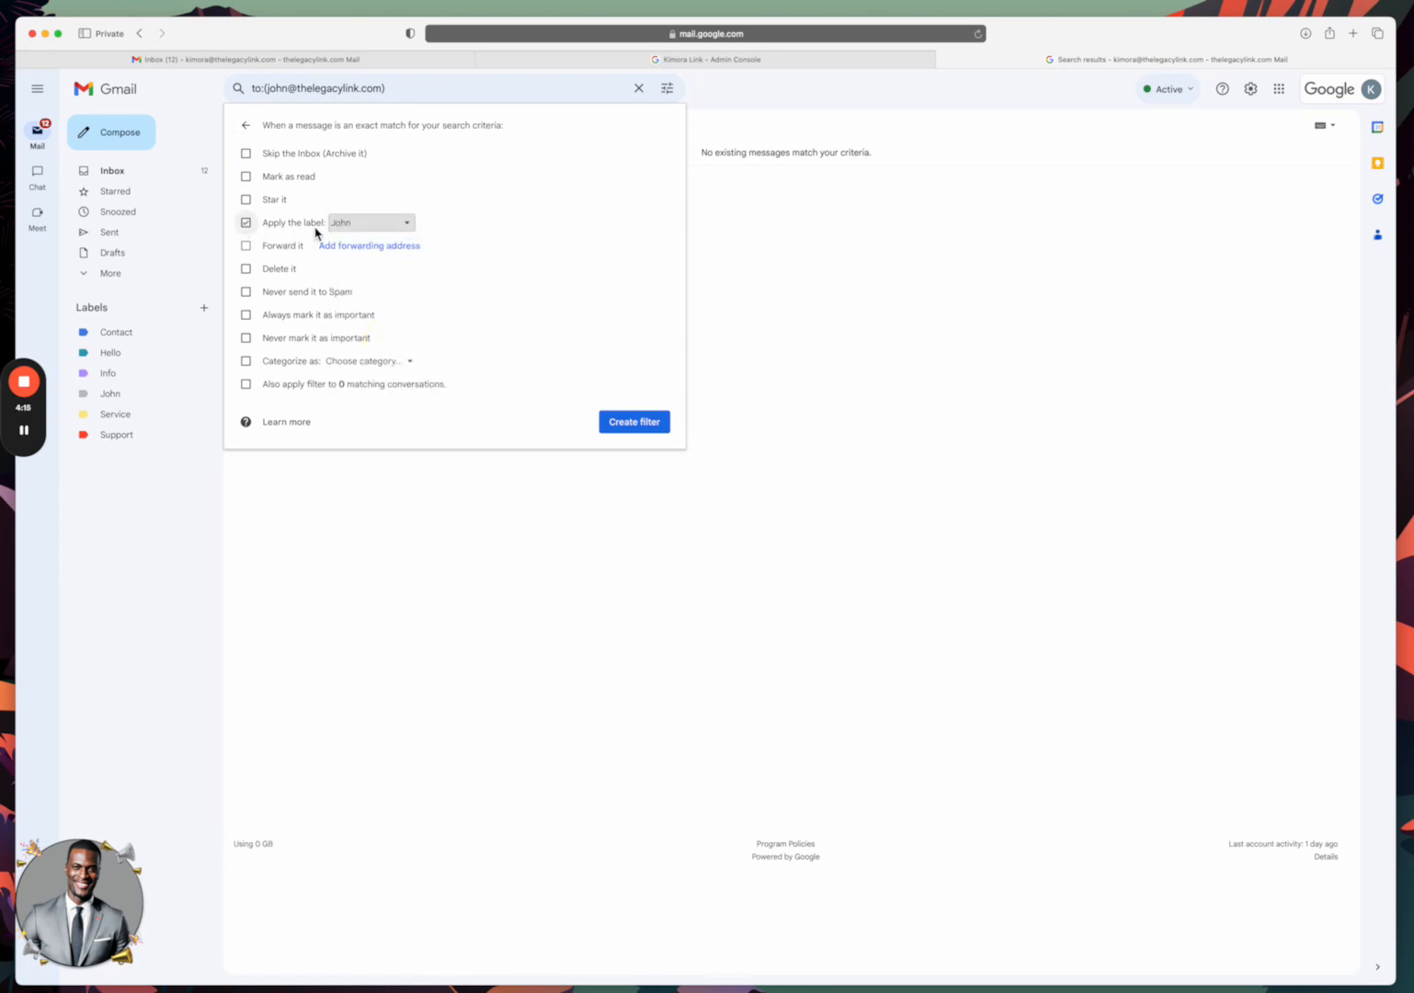
pyautogui.click(634, 422)
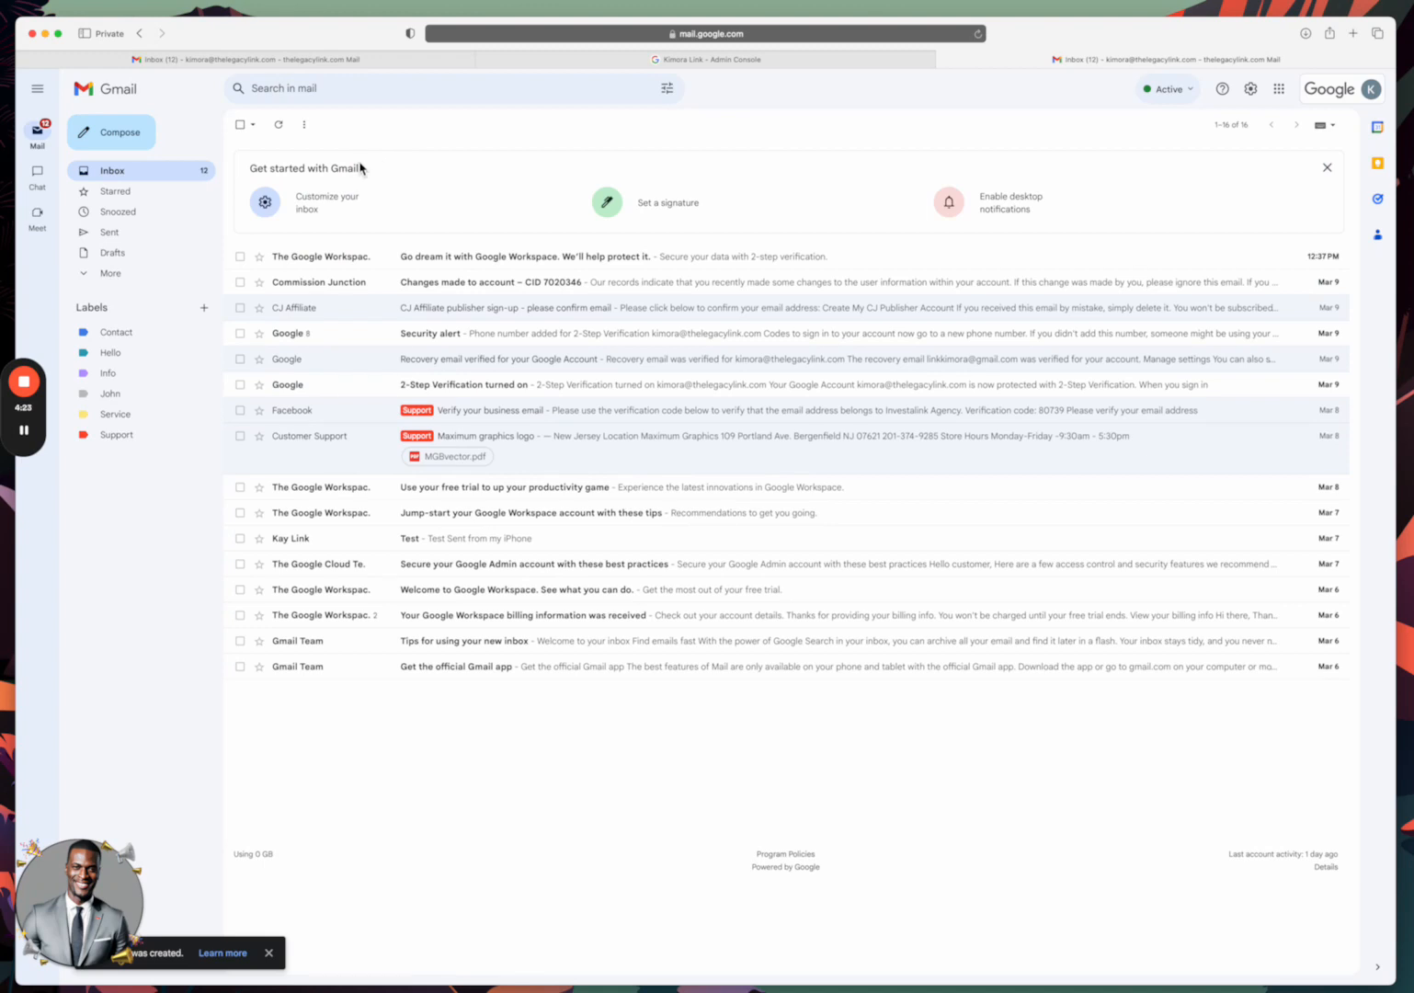
# Open the John label to confirm the Test message is filed there.
pyautogui.click(25, 431)
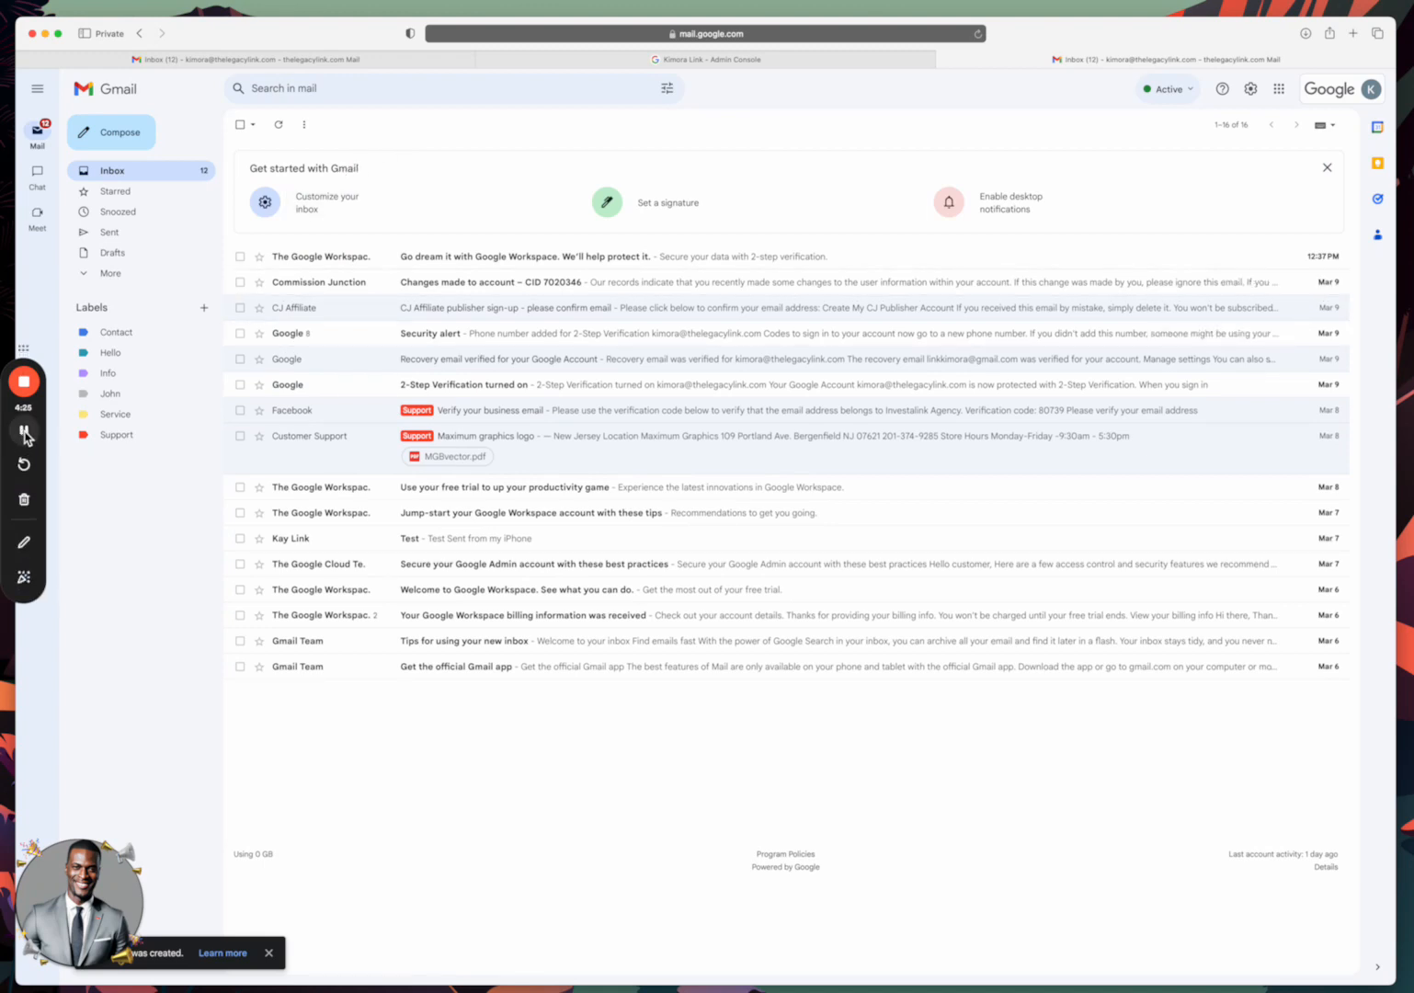
pyautogui.click(25, 431)
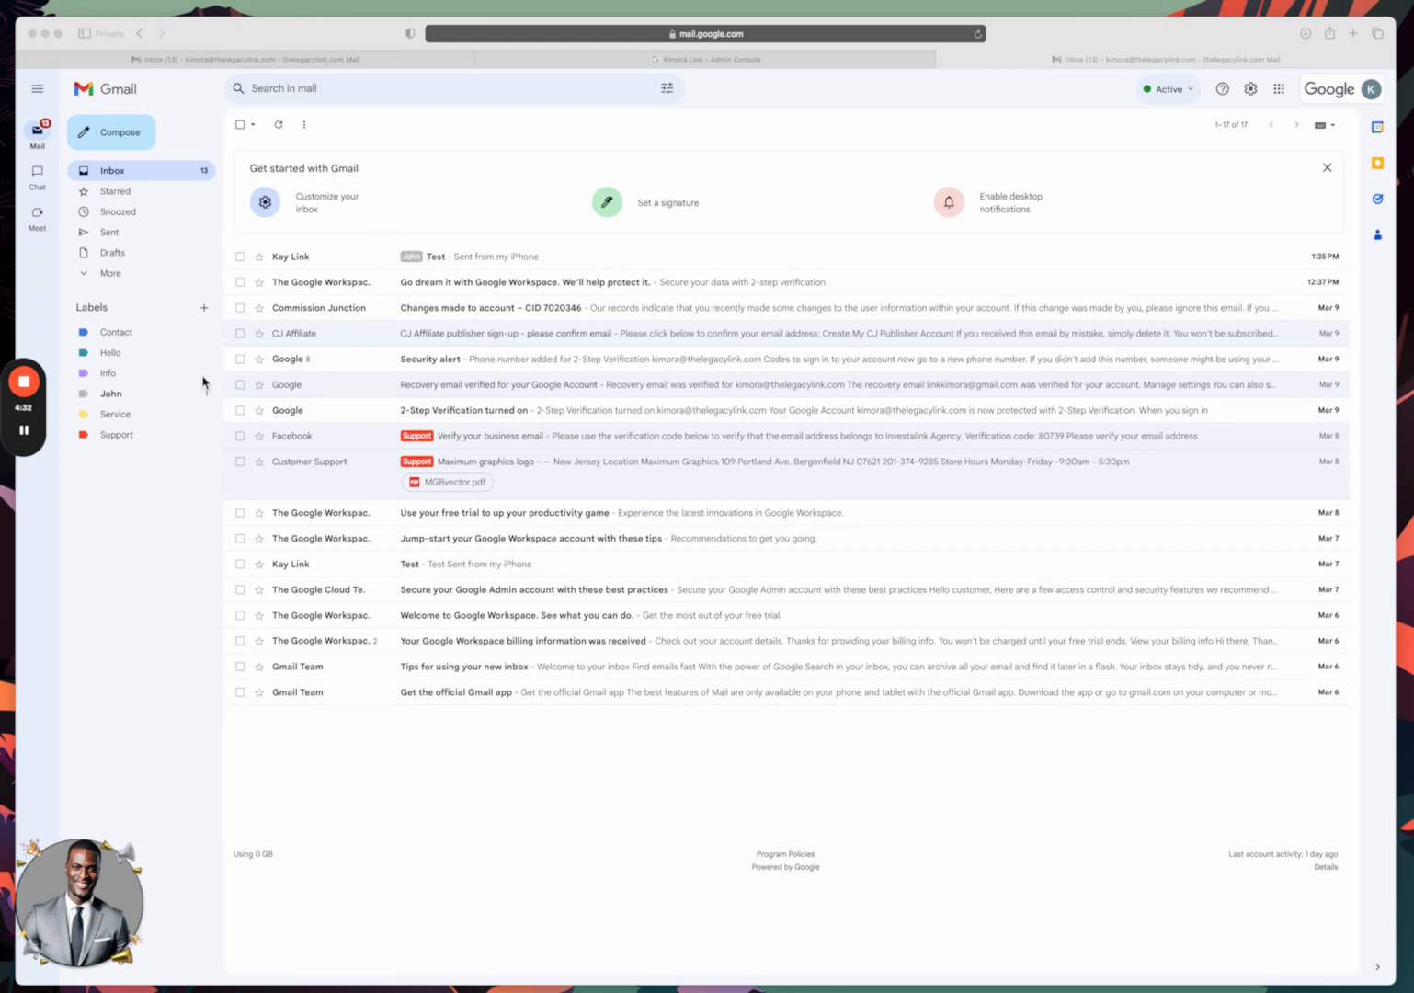
pyautogui.click(116, 397)
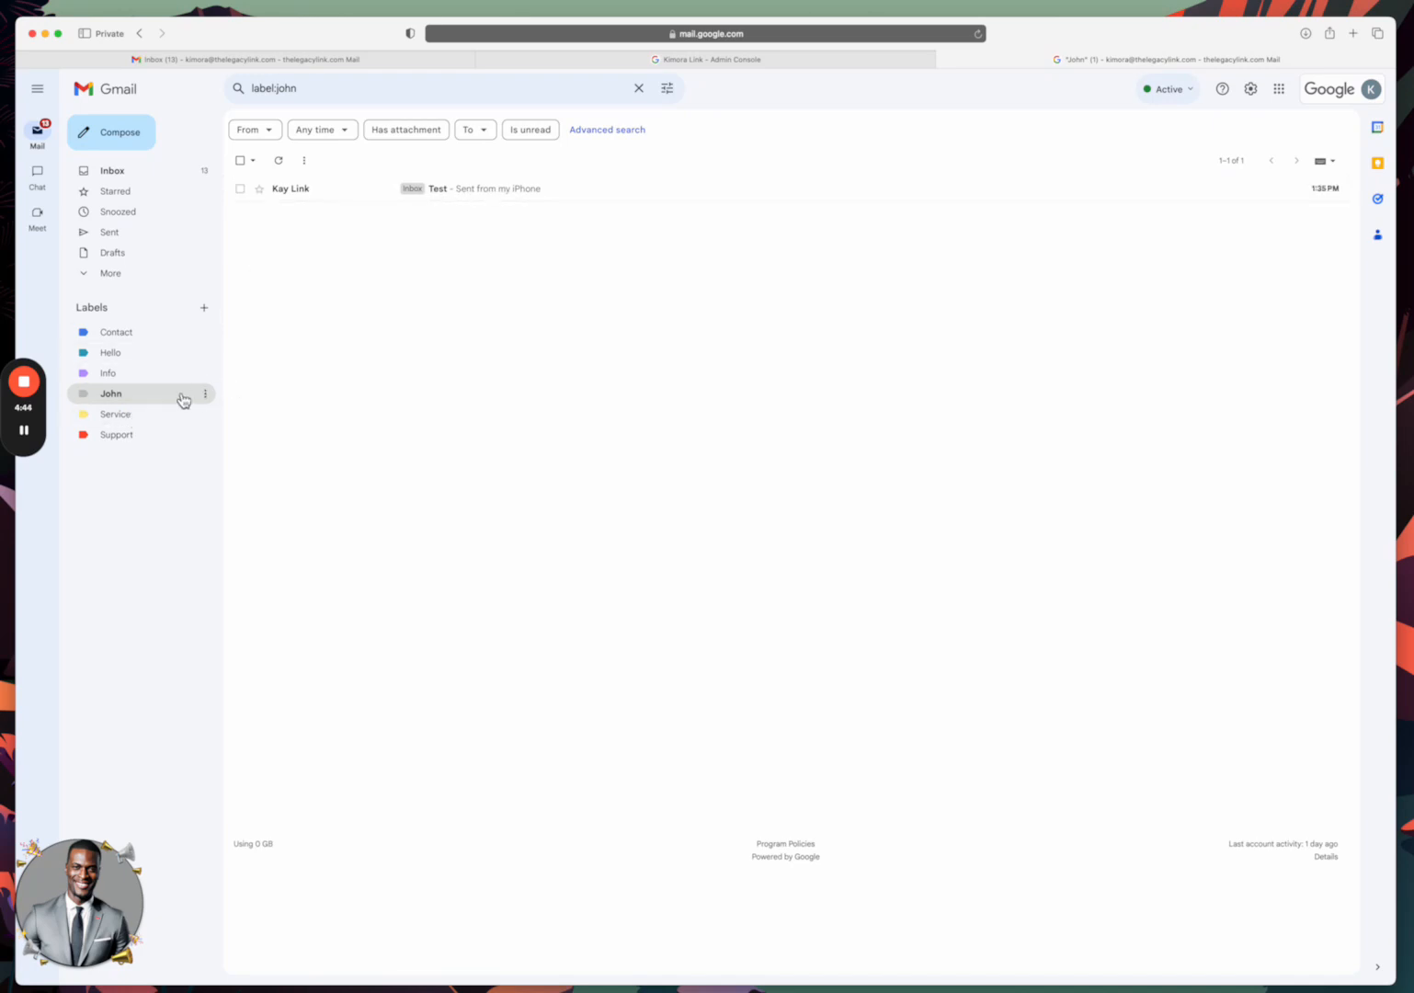
# Return to the inbox and view the 3 messages under the Support label.
pyautogui.click(113, 170)
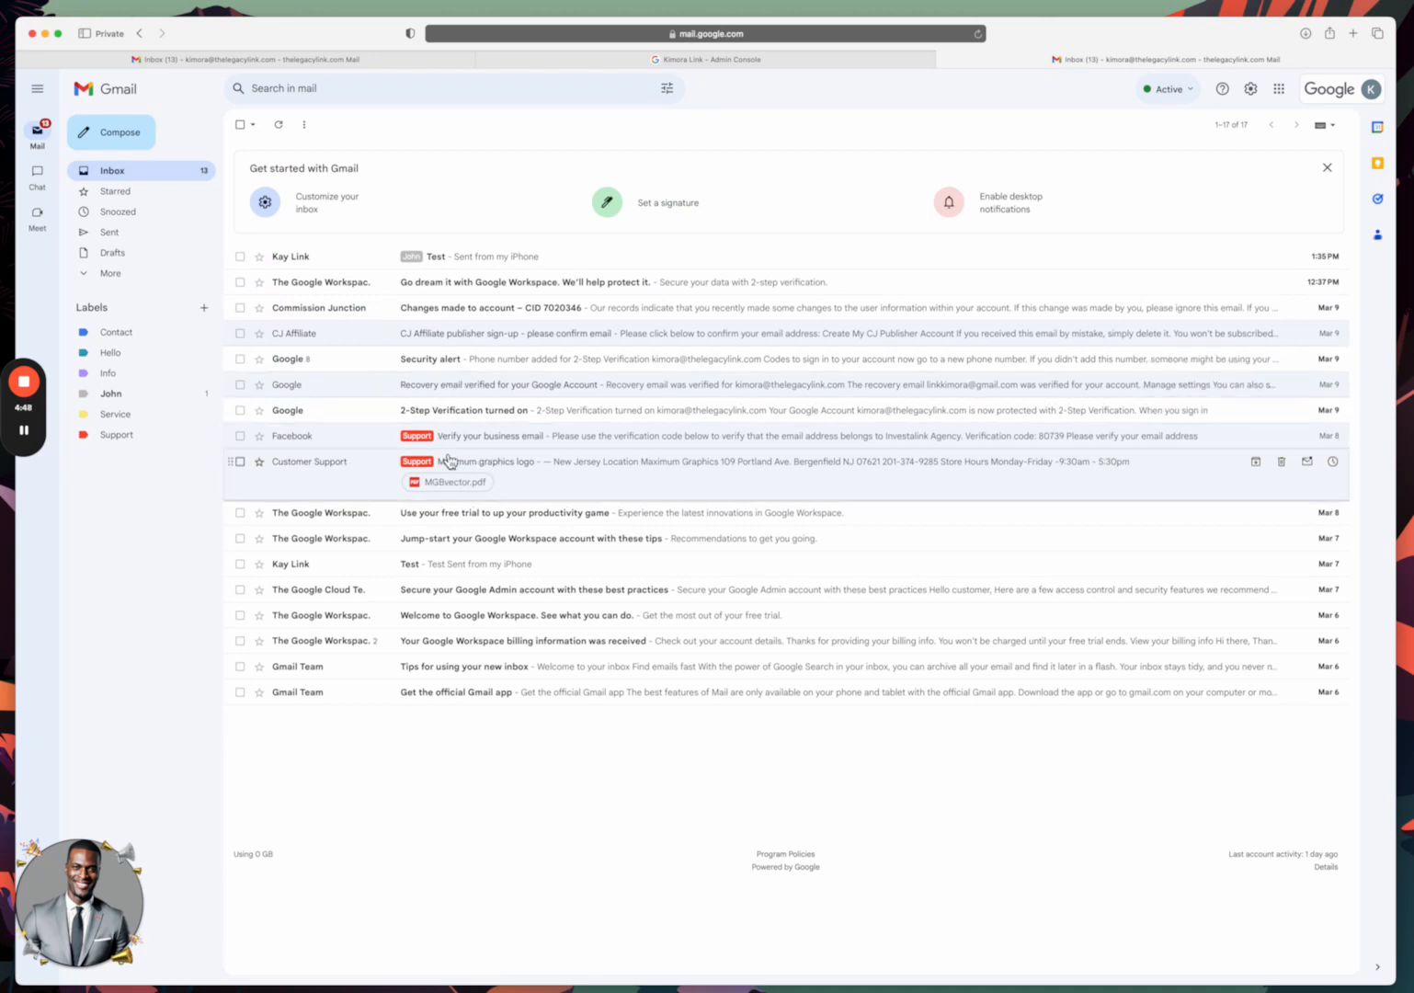
pyautogui.click(119, 435)
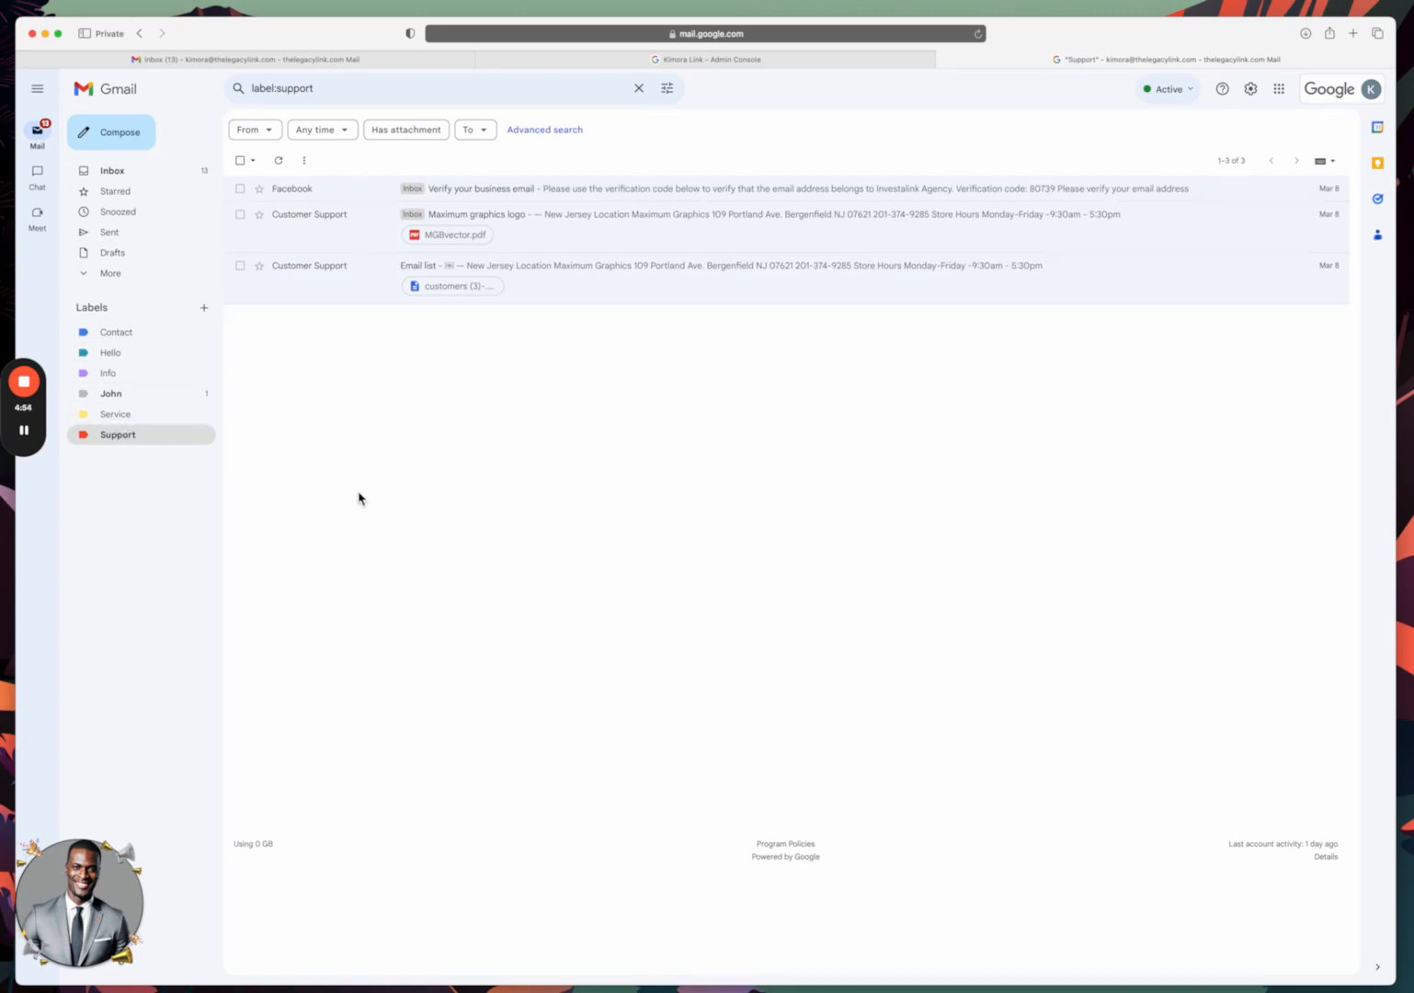
pyautogui.moveTo(26, 384)
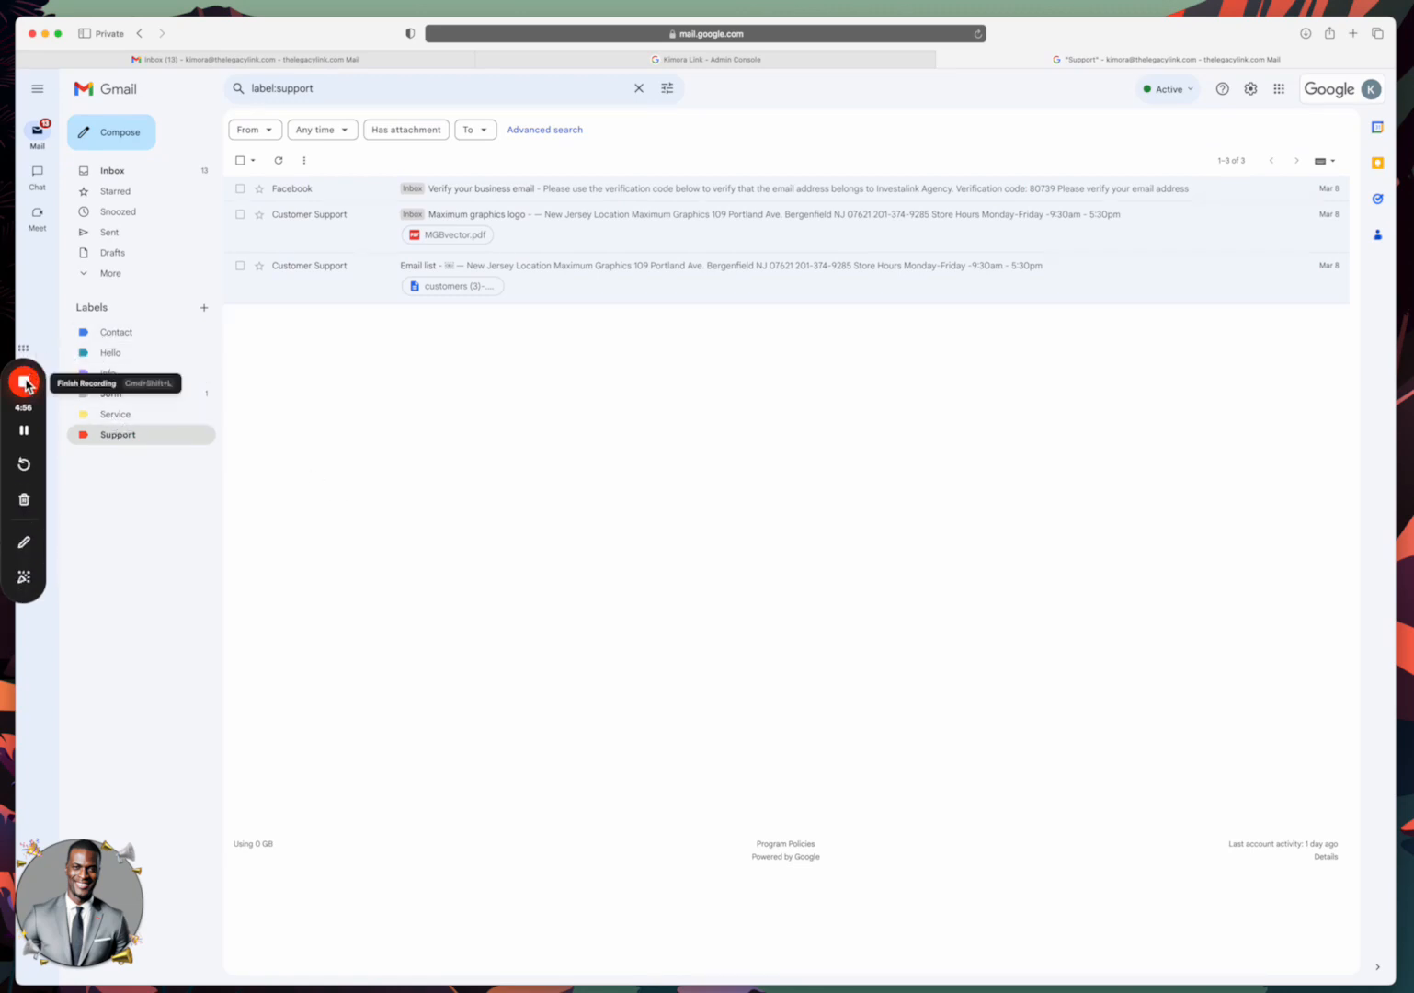